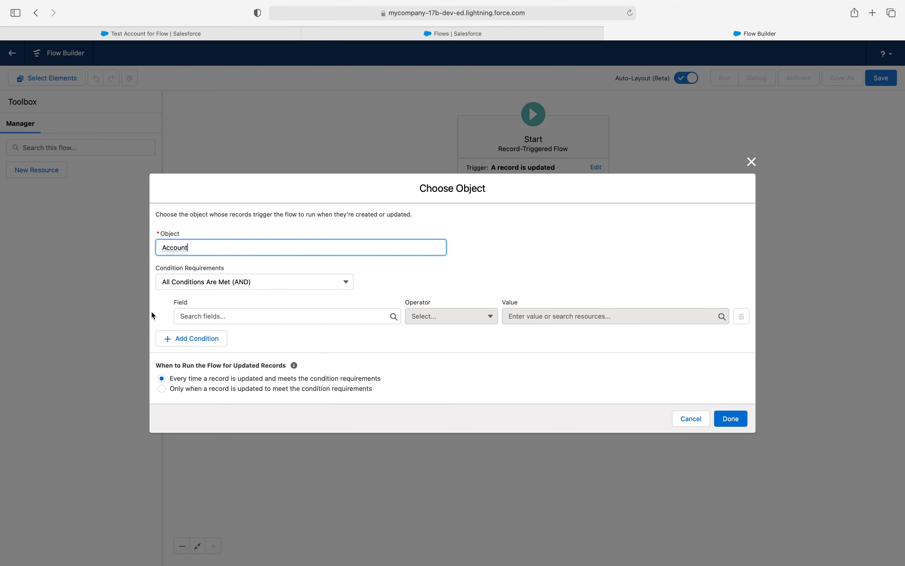
Set the condition requirements for the Account trigger object to None and confirm the object choice.
left_click(186, 281)
left_click(187, 302)
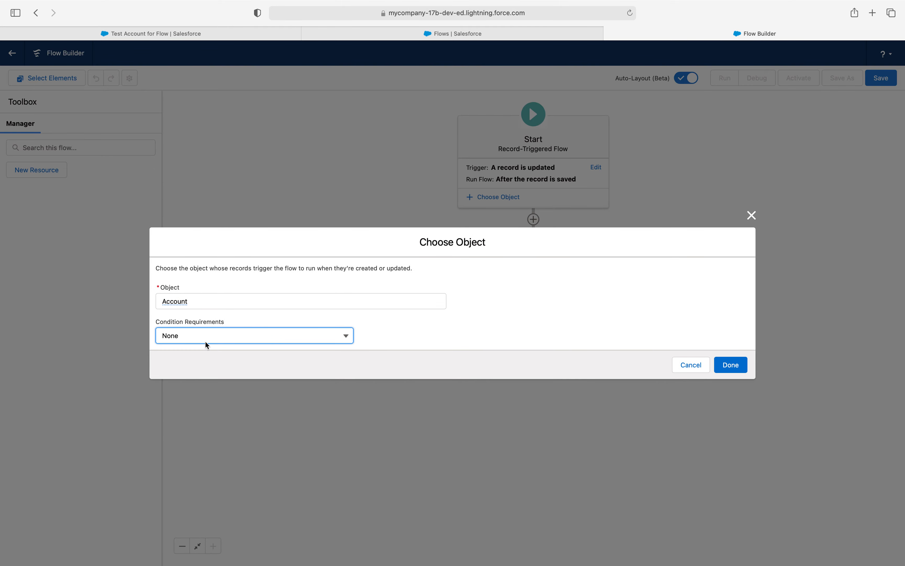
left_click(739, 367)
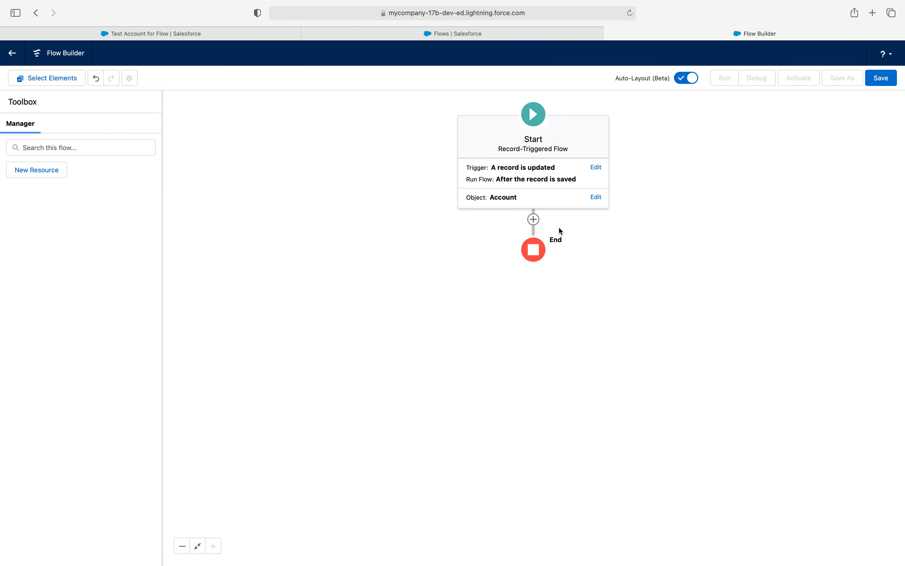
Add a decision labelled "Check if Annual Revenue is Modified" after Start, with an outcome labelled "Annual Revenue Modified".
left_click(534, 220)
left_click(521, 279)
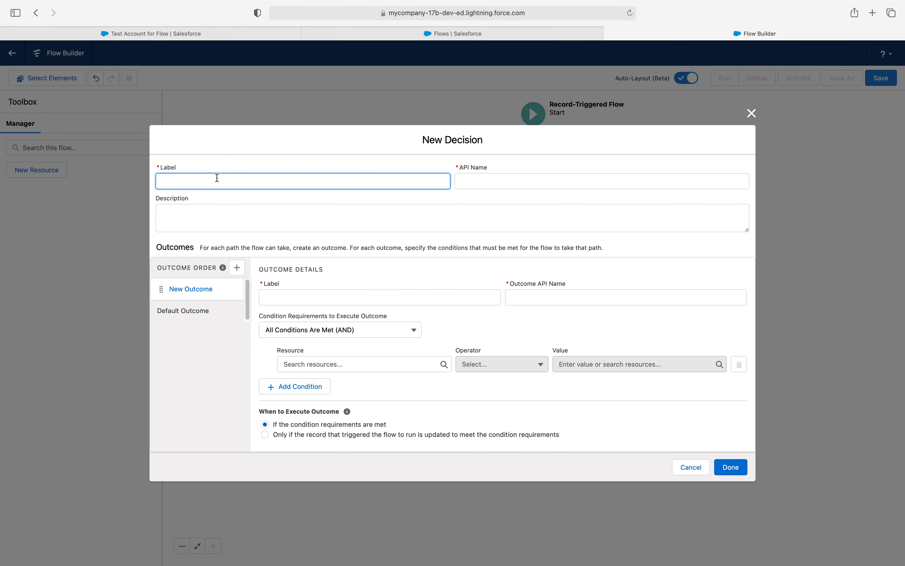
type("Check if Annual Revenue is Modified")
key("Tab")
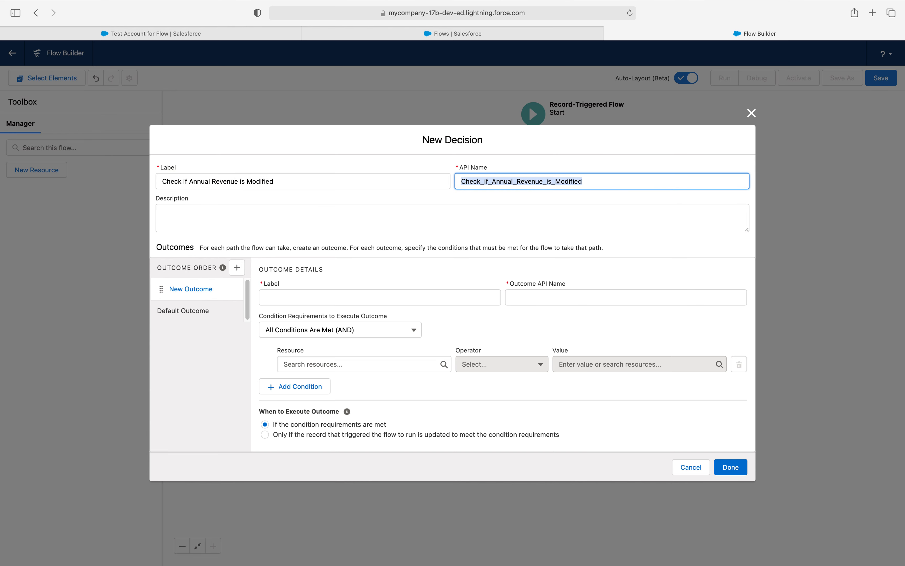
left_click(273, 296)
type("Annual Revenue Modified")
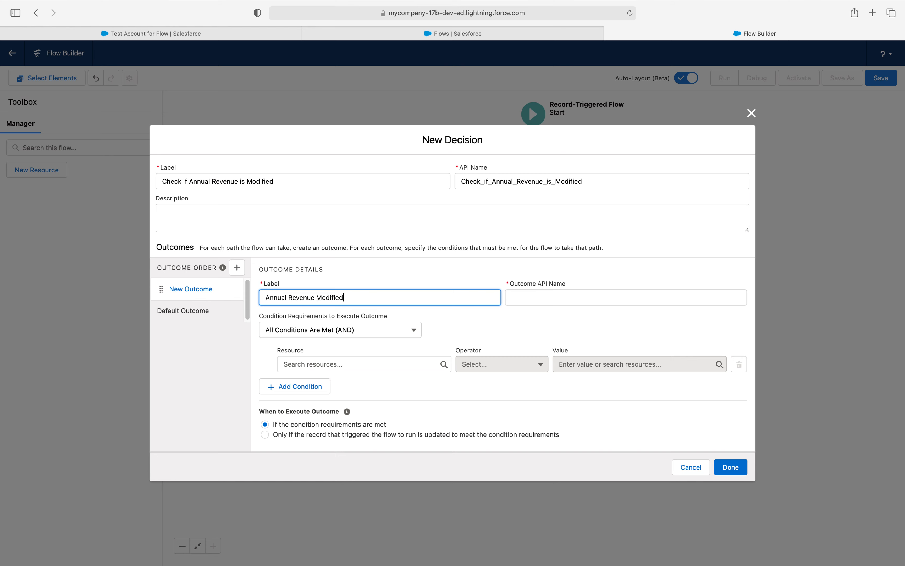
key("Tab")
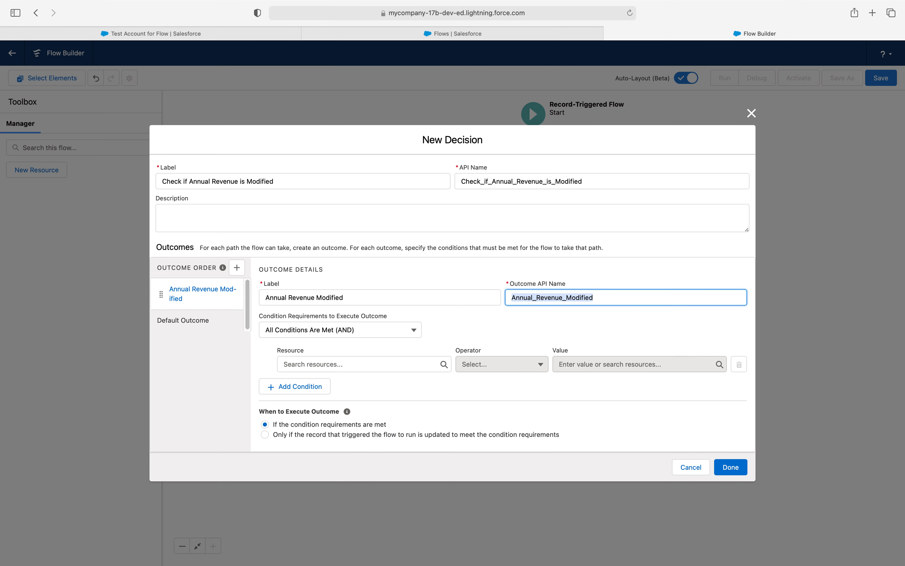
Define the outcome's first condition as $Record > Annual Revenue, Is Changed, True.
left_click(305, 366)
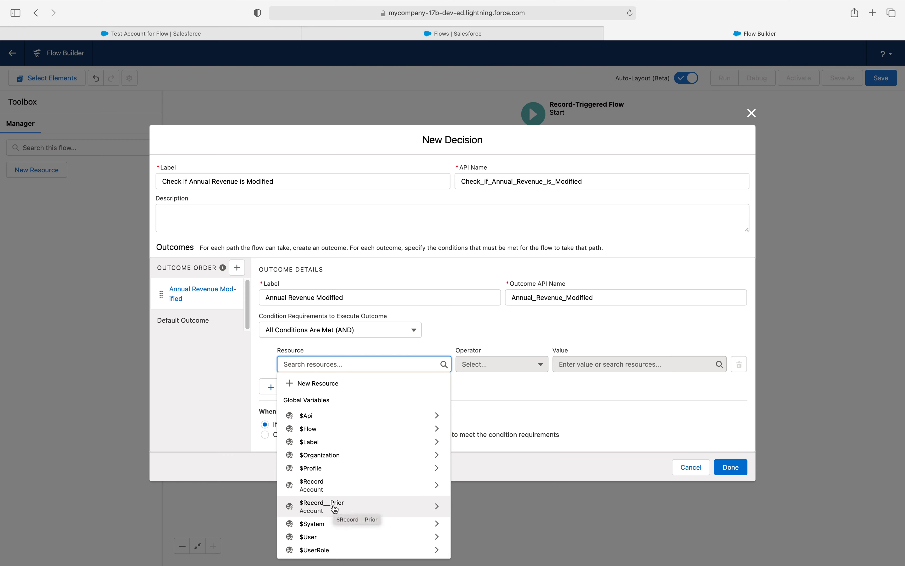
left_click(331, 485)
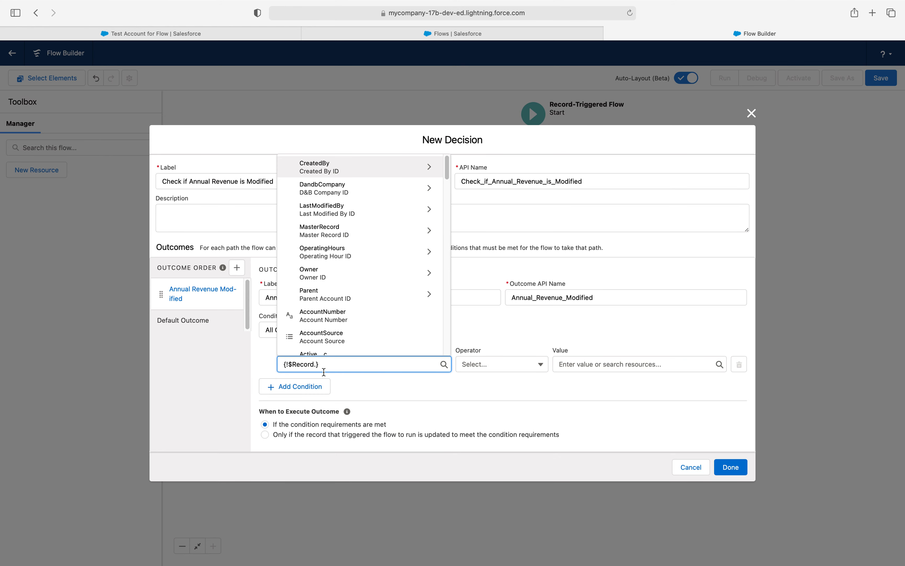
type("Annual")
key("BackSpace")
type("a")
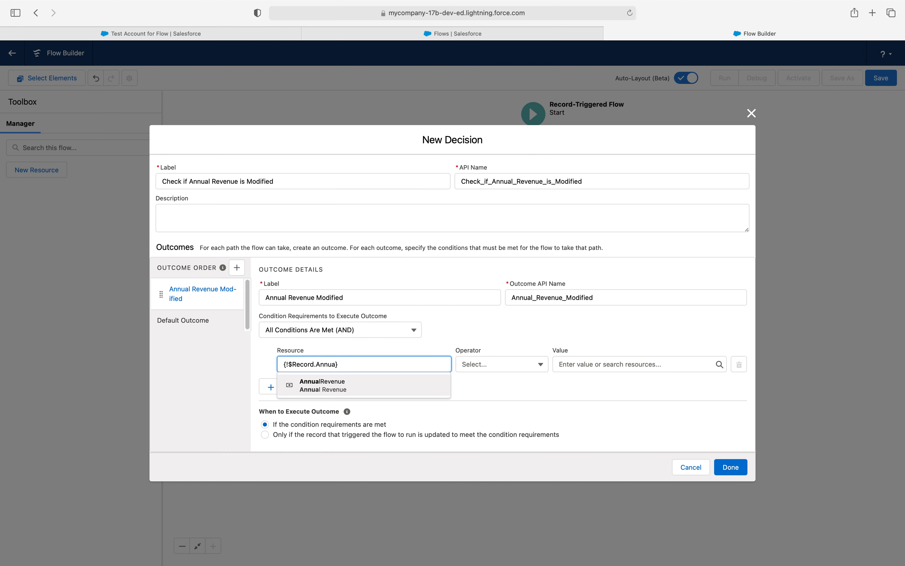
left_click(360, 383)
left_click(501, 365)
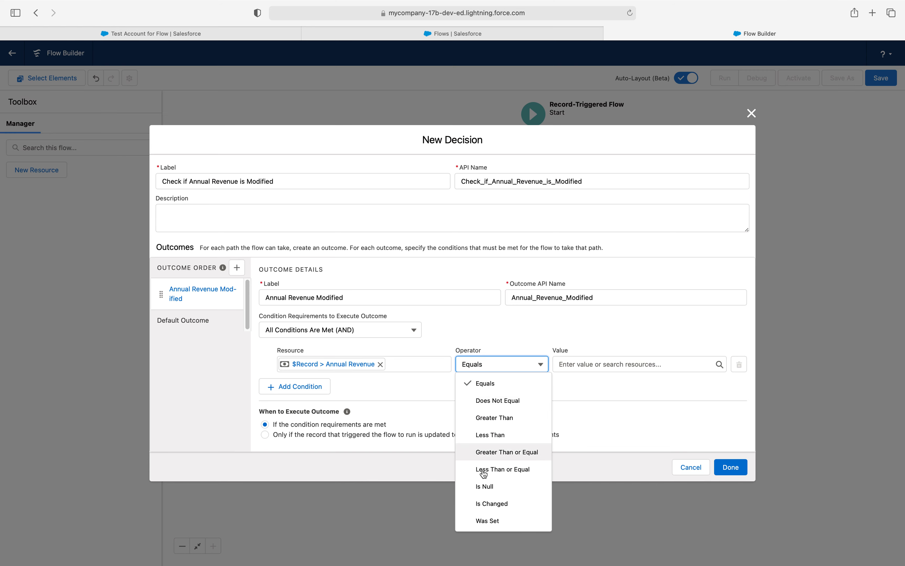
left_click(497, 504)
left_click(589, 350)
type("t.True")
left_click(636, 396)
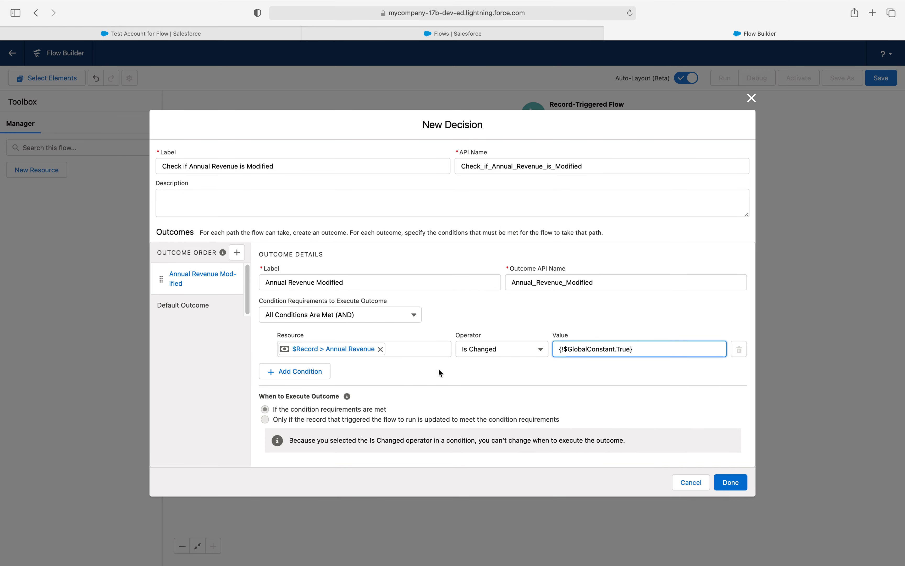
Add a second condition, $Record > Annual Revenue Does Not Equal $Record__Prior > Annual Revenue, and finish the decision.
left_click(289, 372)
left_click(341, 367)
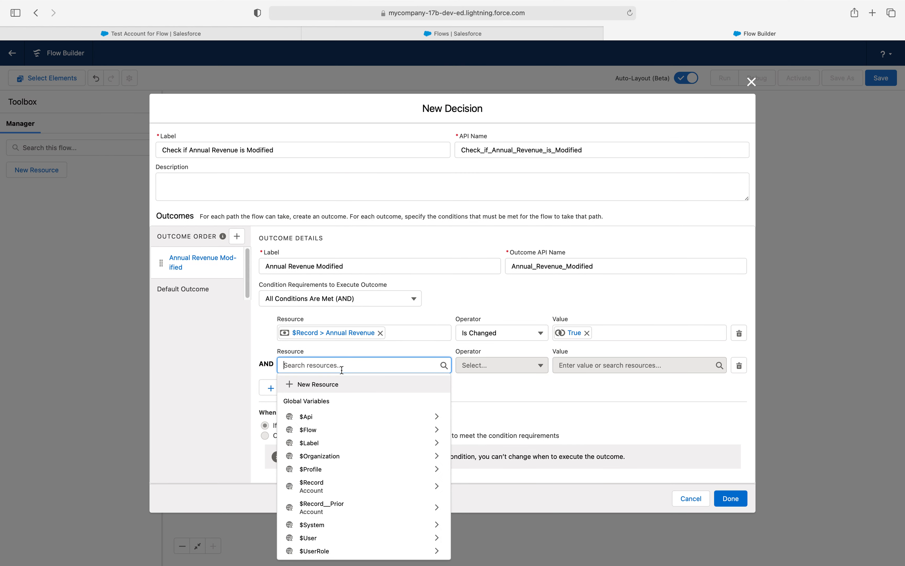
left_click(332, 495)
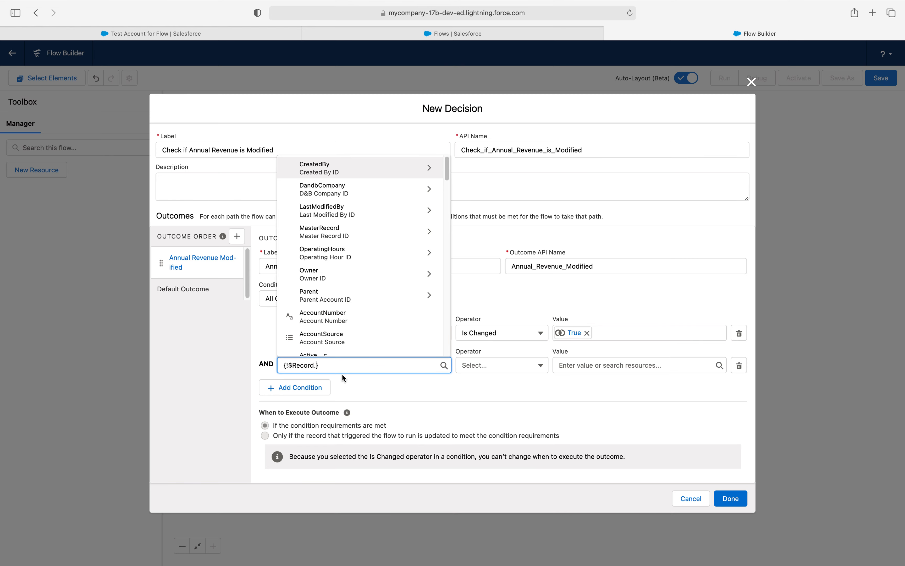
type("annual")
left_click(347, 347)
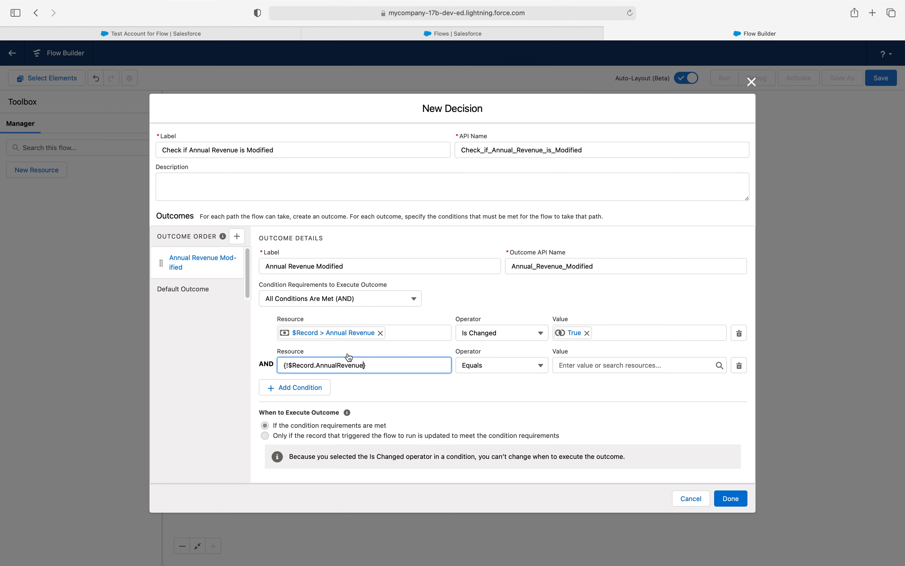
left_click(502, 370)
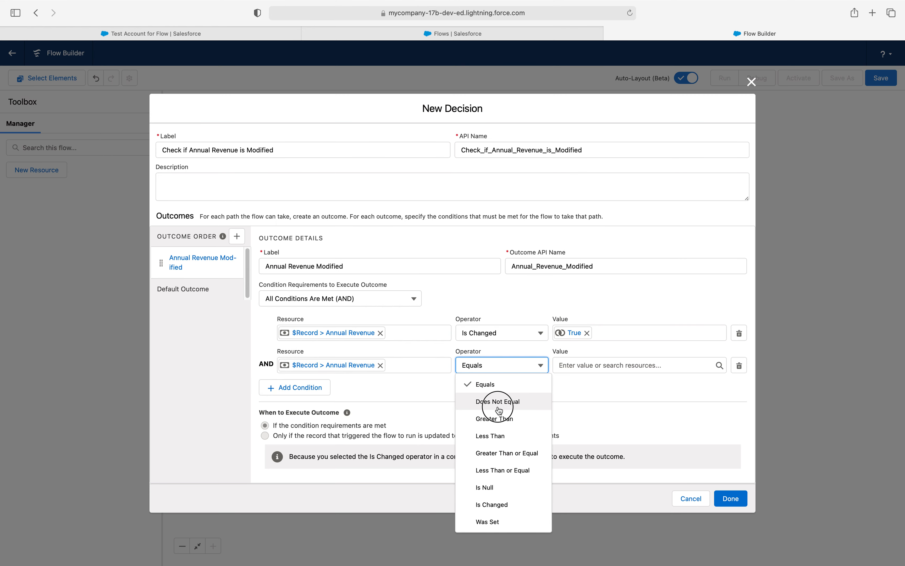
left_click(500, 402)
left_click(582, 362)
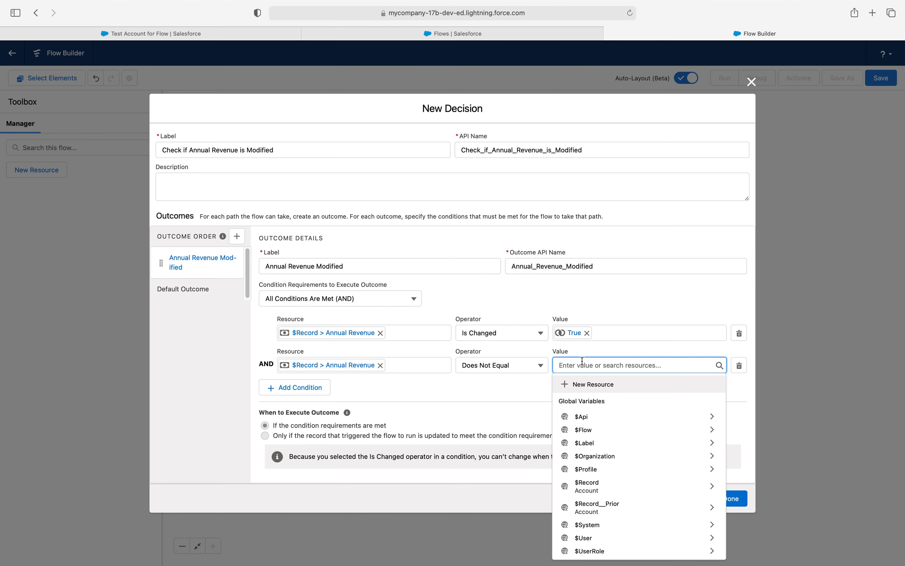
left_click(623, 508)
type("annual")
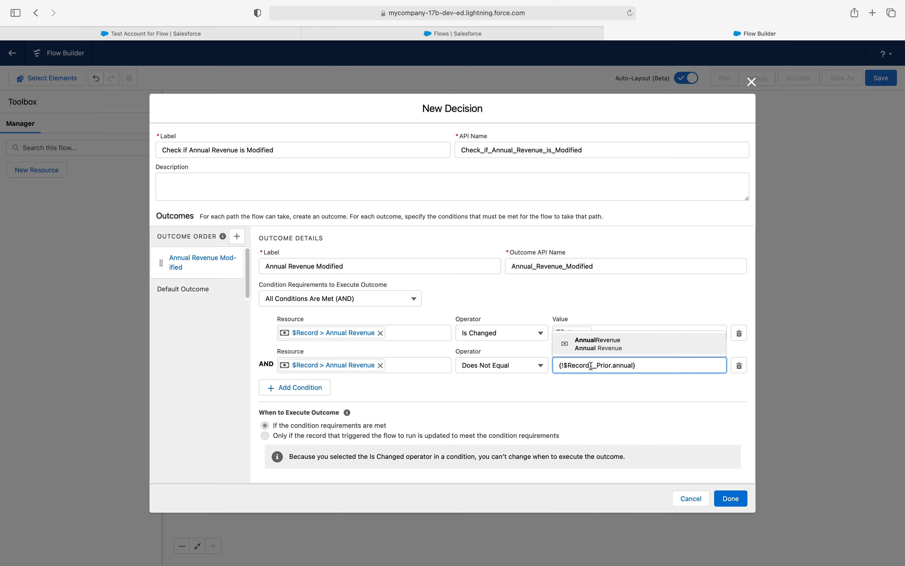
left_click(595, 353)
left_click(725, 493)
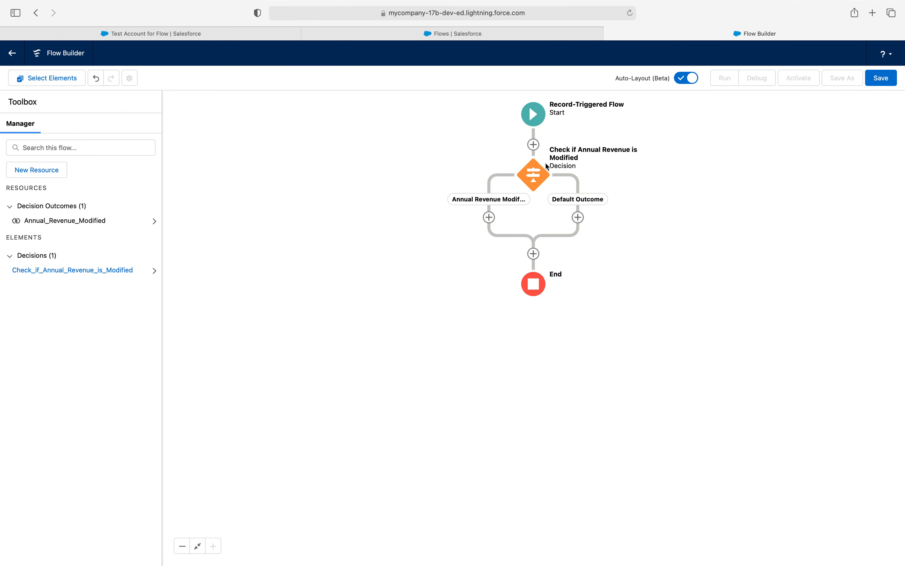
Add a decision labelled "Annual Revenue Conditions" on the Annual Revenue Modified path.
left_click(489, 218)
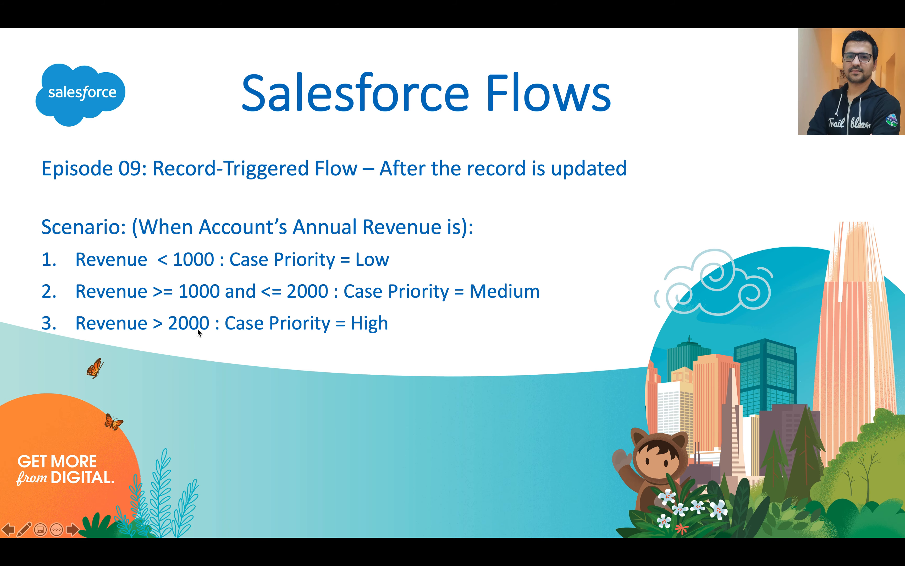
key("ctrl+Right")
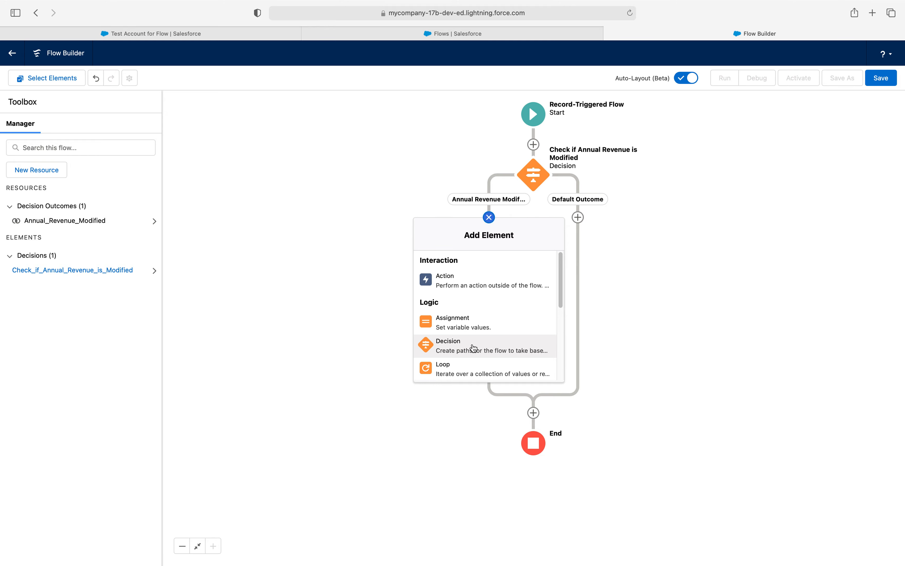
left_click(471, 344)
type("Annual Reen")
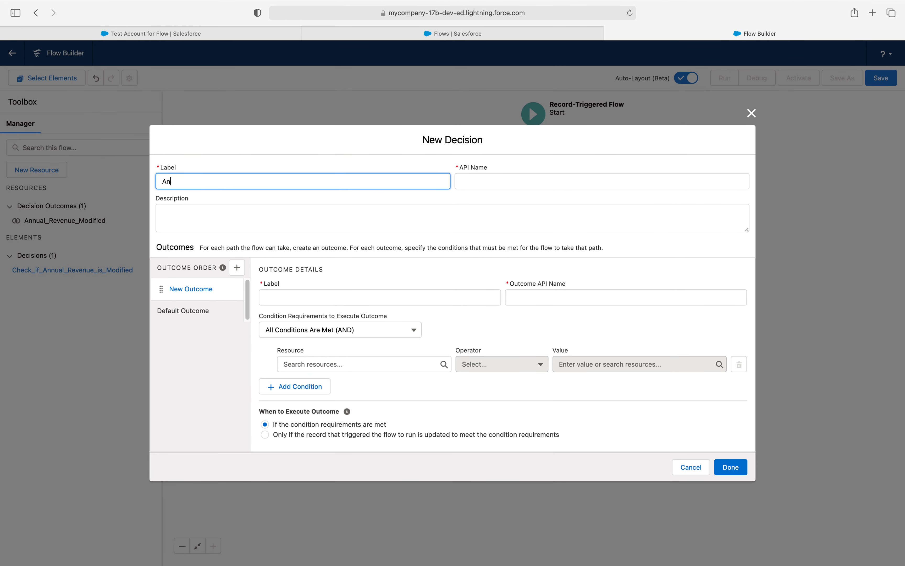
key("BackSpace")
key("BackSpace")
type("venue Con")
key("Tab")
Label the new decision's first outcome "Annual Revenue is less than 1000".
left_click(294, 300)
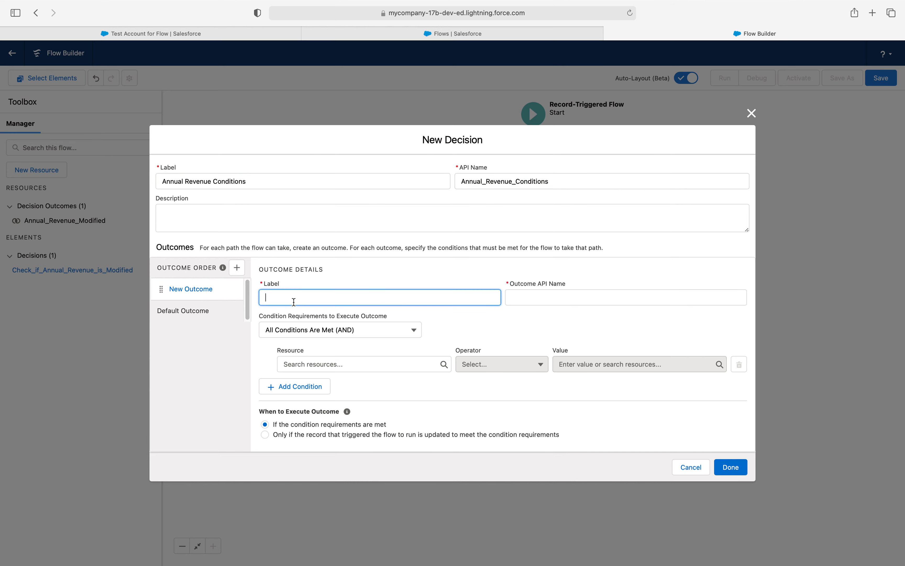
type("Annual Revenue is less than 1000")
key("Tab")
Define this outcome's condition as $Record > Annual Revenue, Less Than, 1000.
left_click(323, 362)
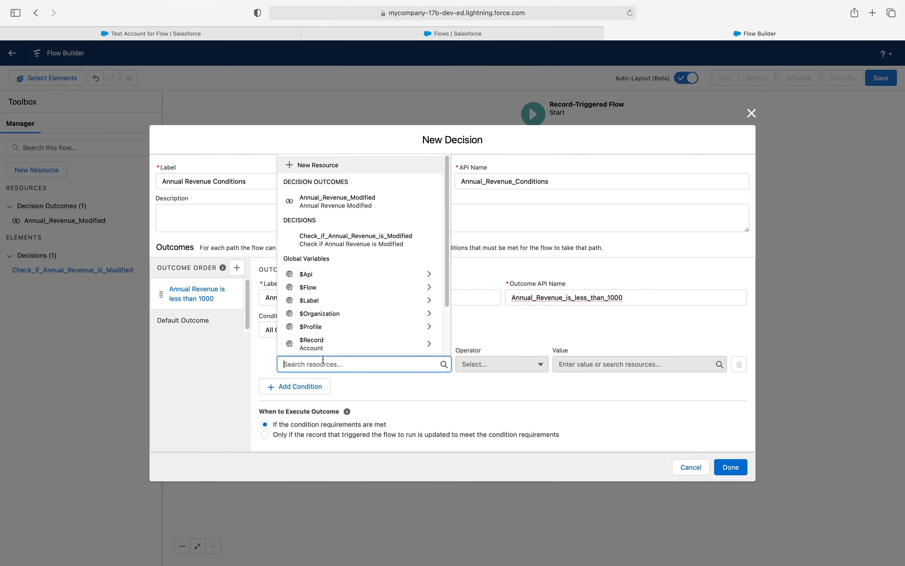
left_click(320, 344)
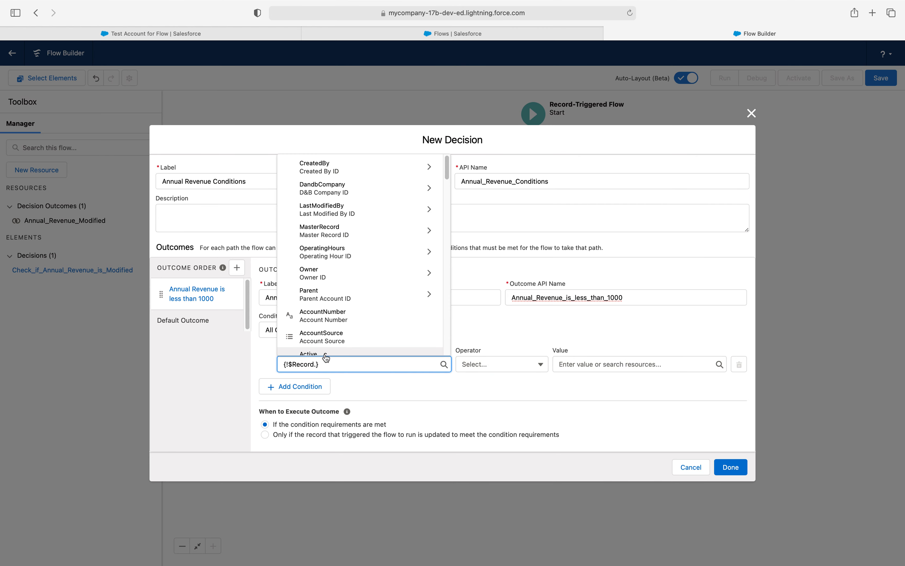
type("annual")
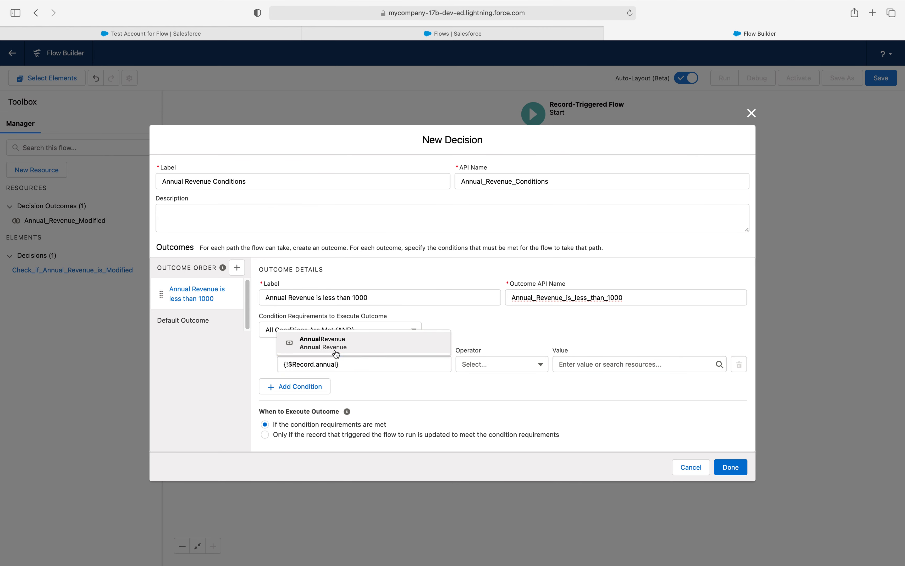
left_click(336, 350)
left_click(501, 364)
left_click(487, 433)
left_click(570, 370)
type("1000")
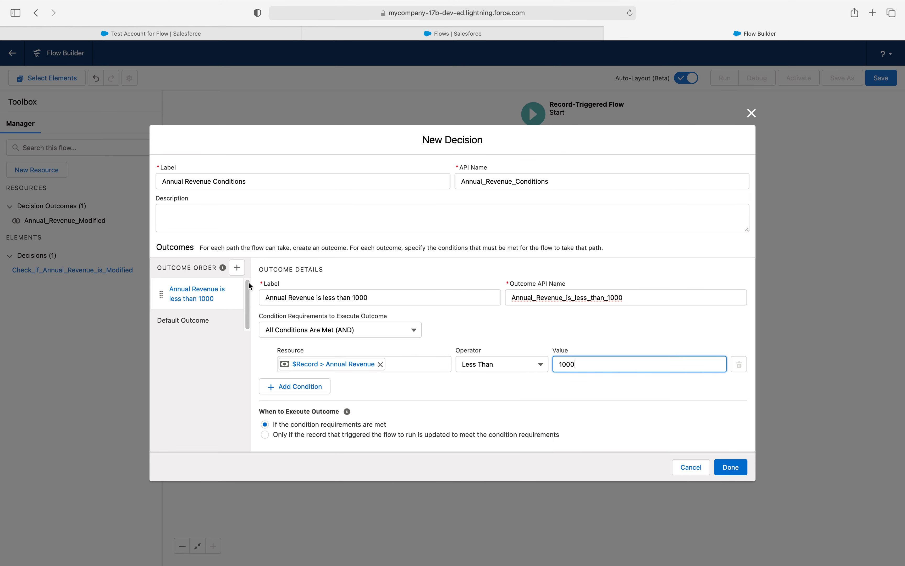
Add a second outcome to the decision labelled "Annual Revenue is greater than 1000 or less than 2000".
left_click(237, 267)
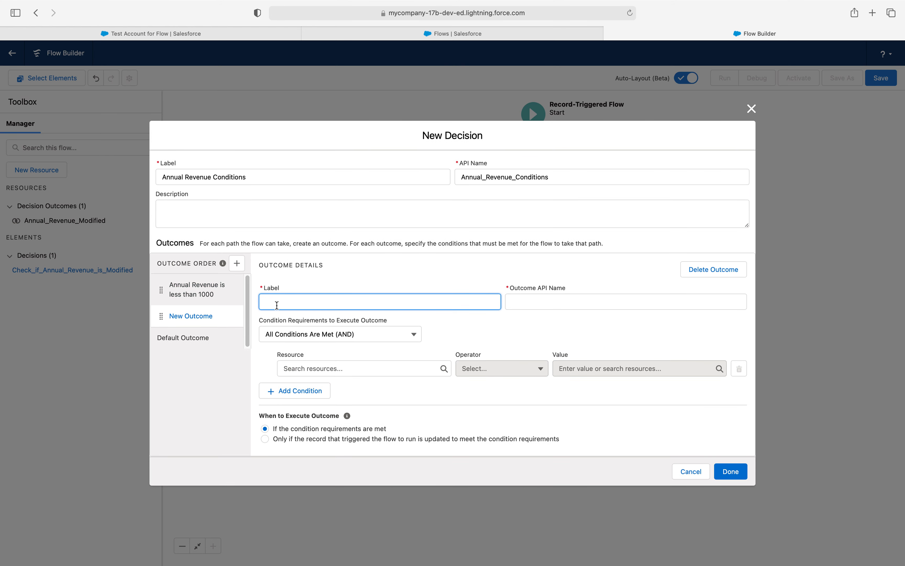
type("Annual Revenue")
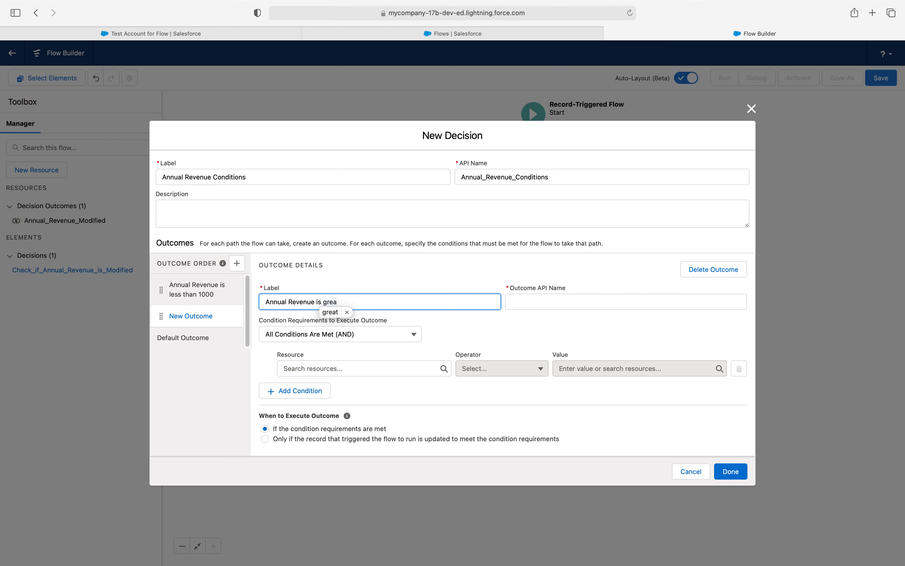
type("is greater")
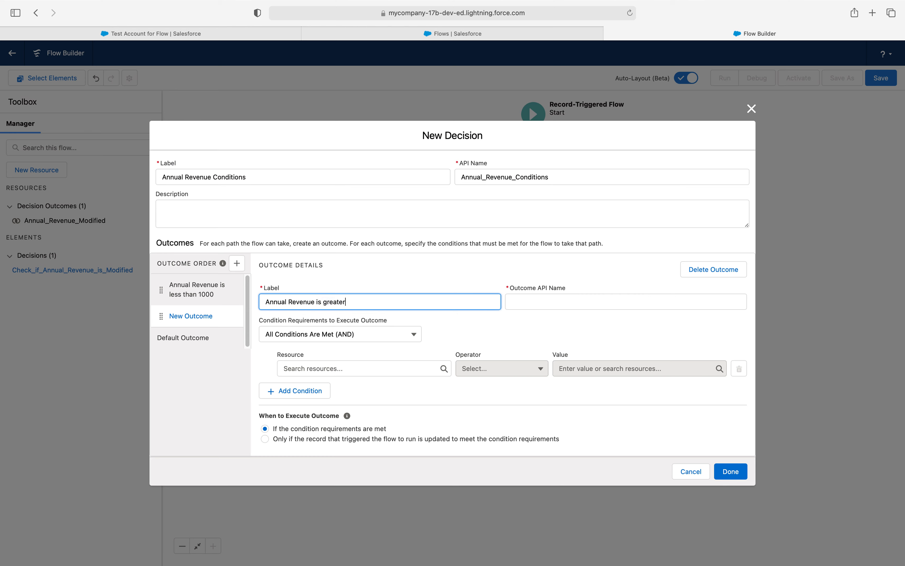
type(" then 100 ")
type(" or less than 2000")
left_click(358, 302)
key("BackSpace")
type("a")
key("Tab")
left_click(366, 363)
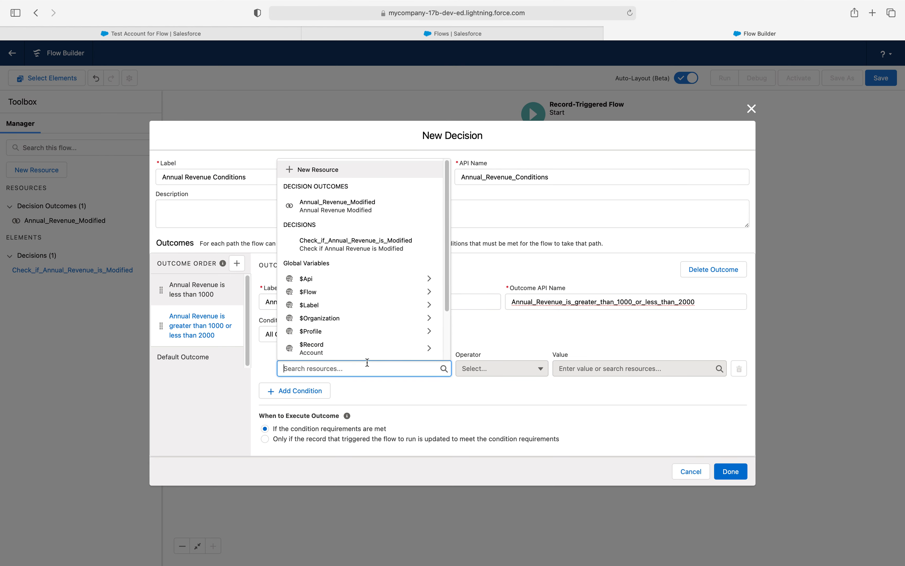
left_click(314, 347)
left_click(495, 369)
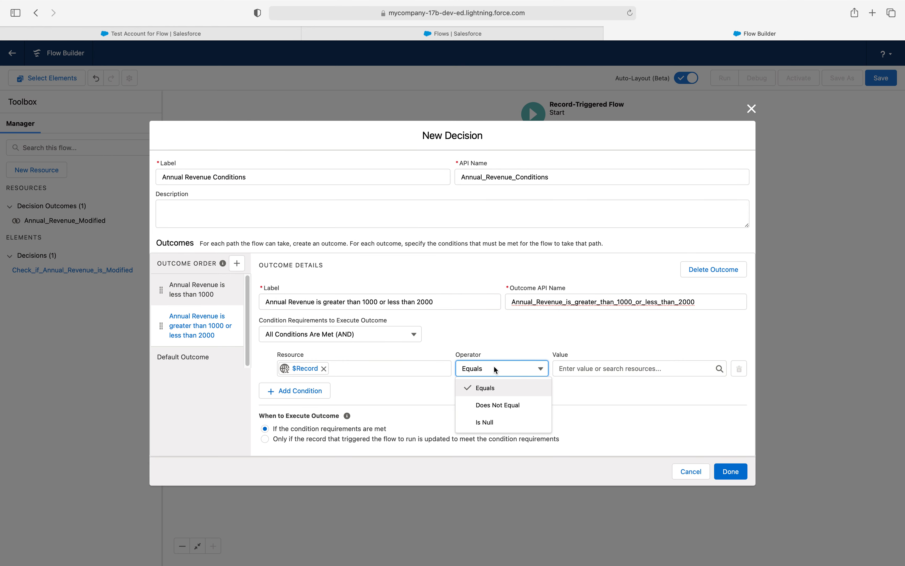
left_click(321, 367)
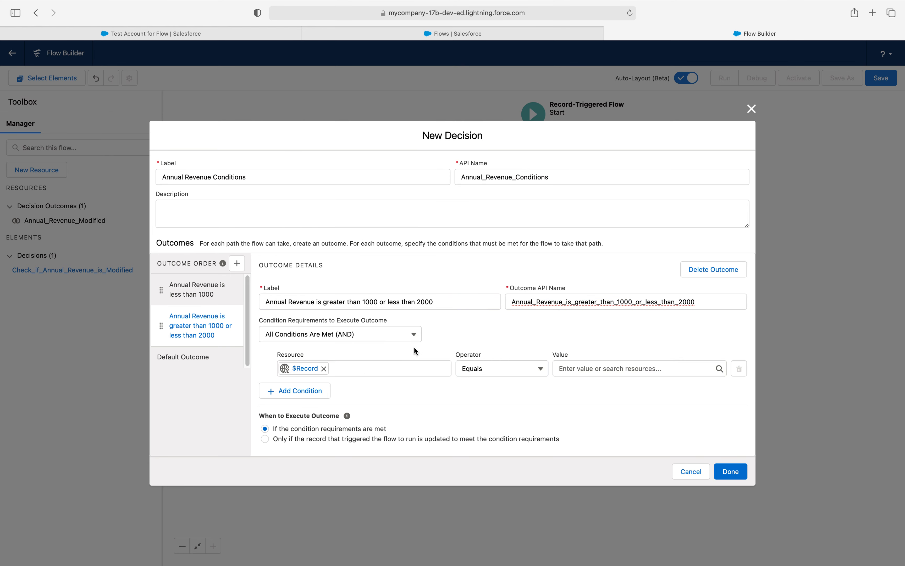
left_click(325, 369)
Define the second outcome's first condition as $Record > Annual Revenue, Greater Than or Equal, 1000.
left_click(324, 369)
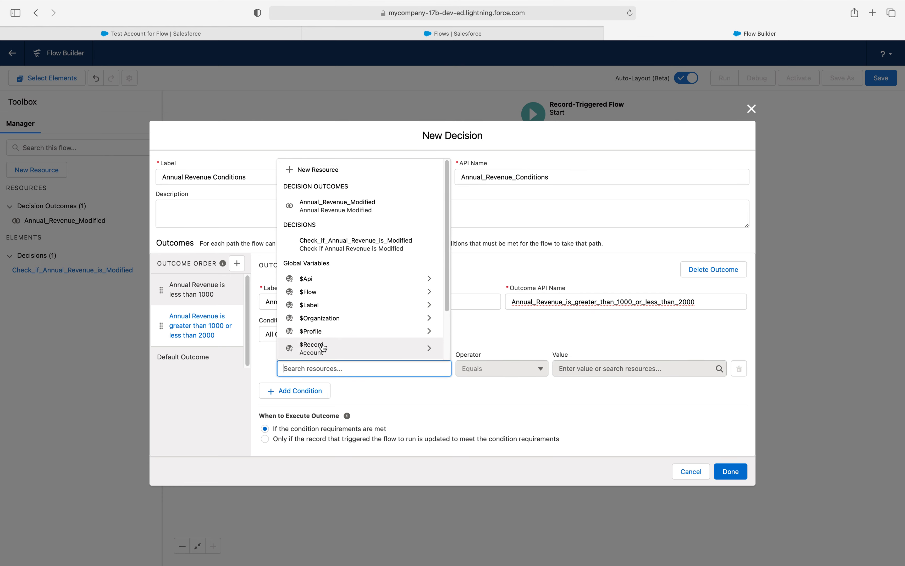
left_click(314, 349)
type("annual")
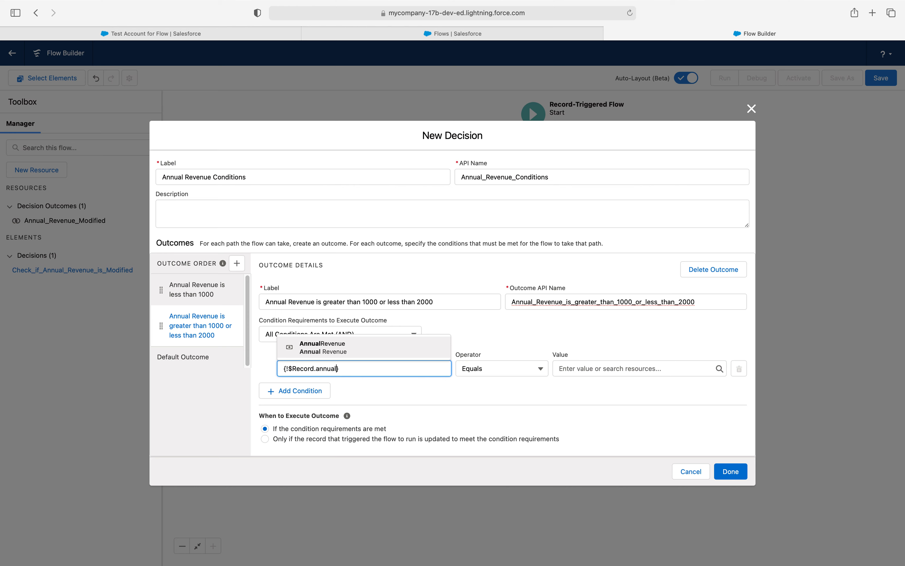
left_click(322, 347)
left_click(489, 372)
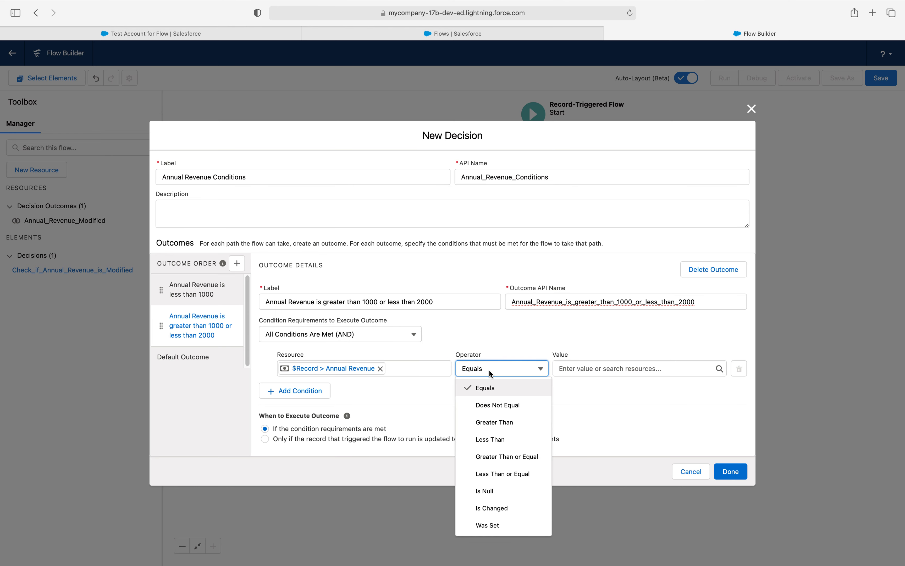
left_click(496, 423)
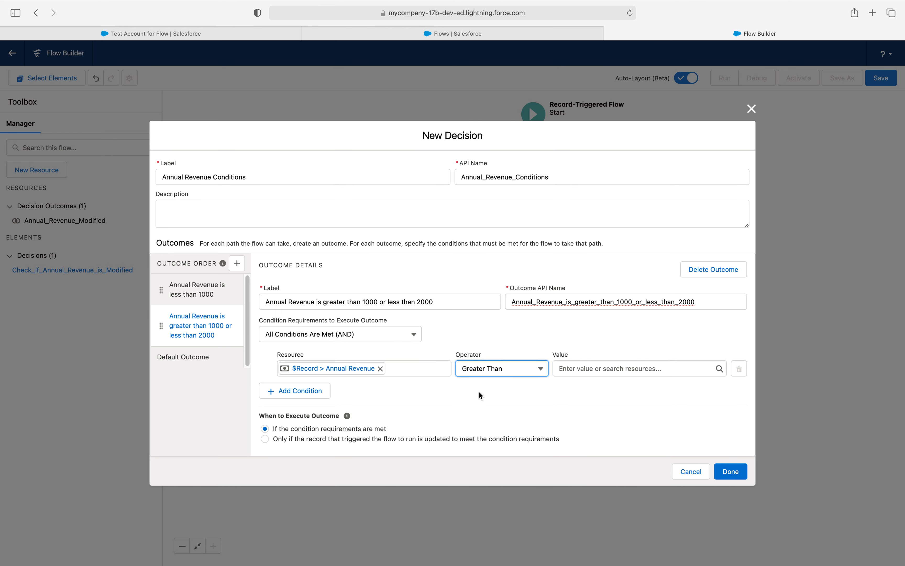
left_click(508, 375)
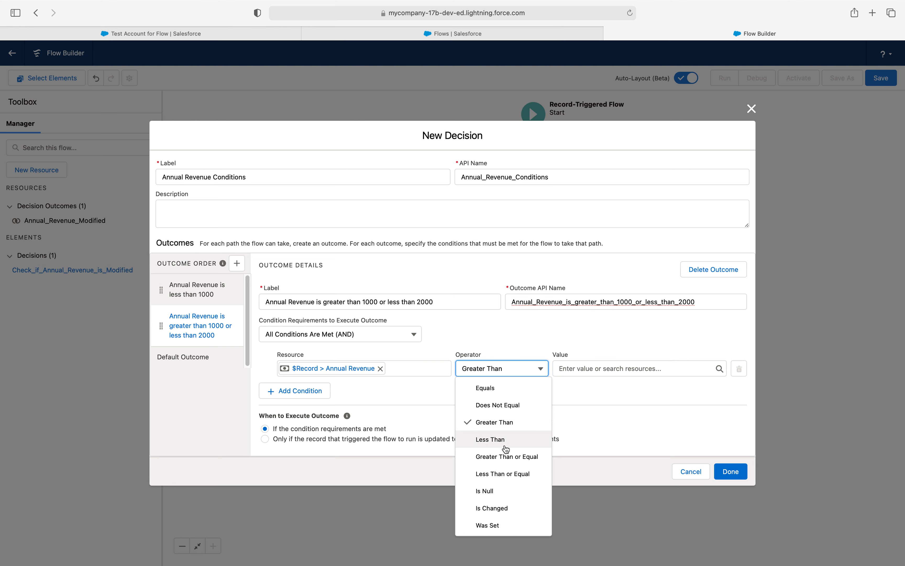
left_click(507, 458)
left_click(583, 368)
type("1000")
Add another condition to this outcome: $Record > Annual Revenue, Less Than, 2000.
left_click(301, 391)
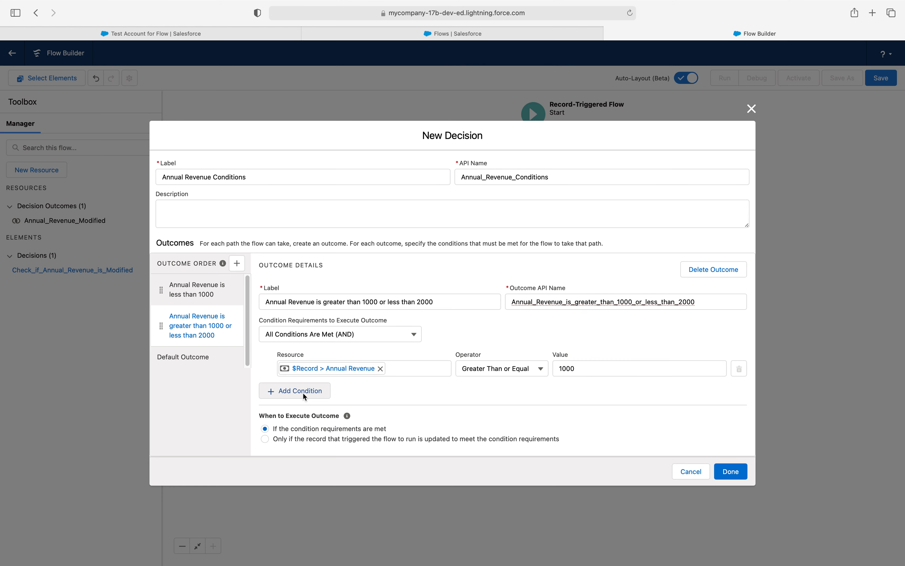
left_click(310, 386)
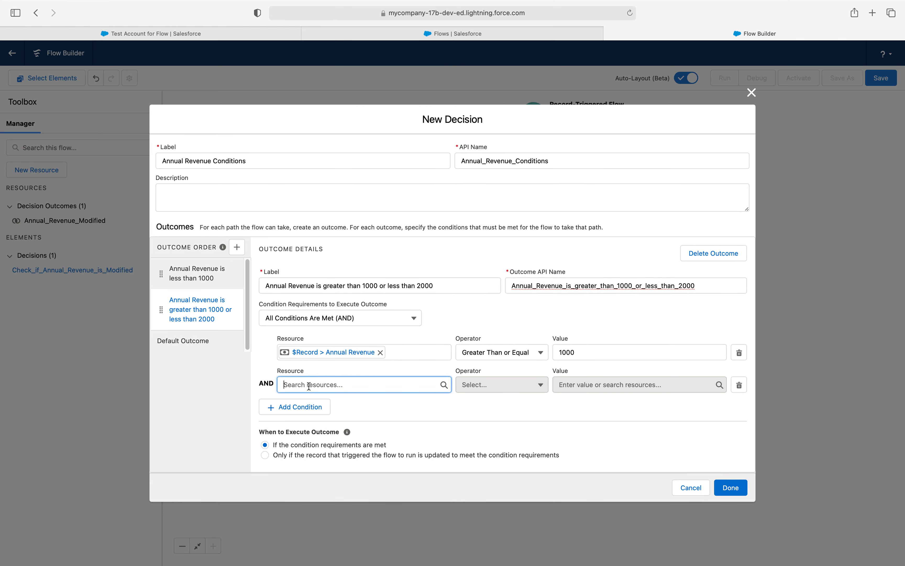
left_click(323, 366)
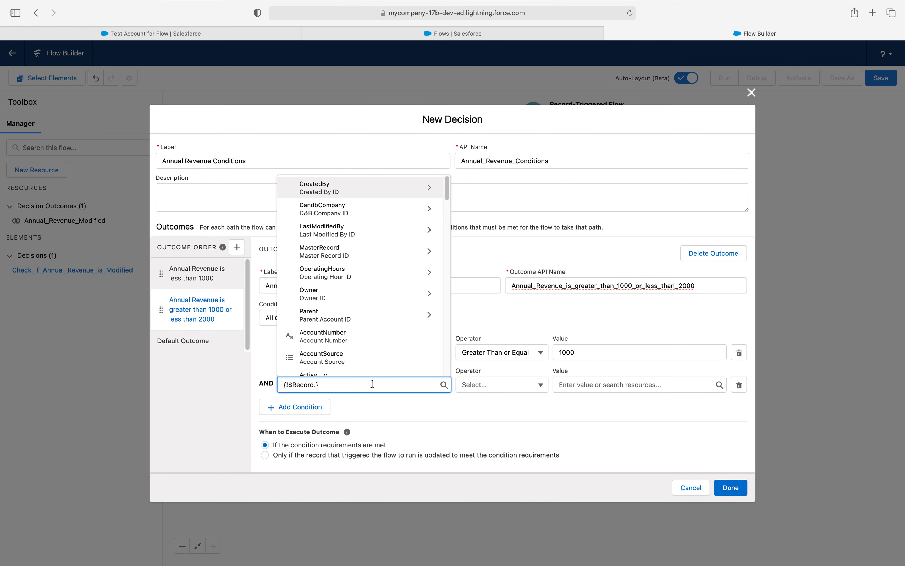
type("annual")
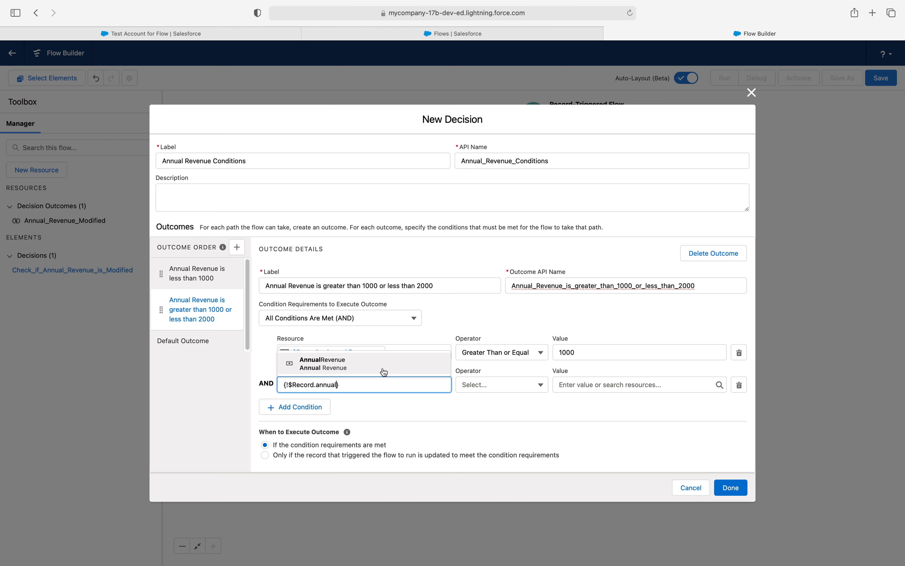
left_click(378, 367)
left_click(497, 385)
left_click(491, 455)
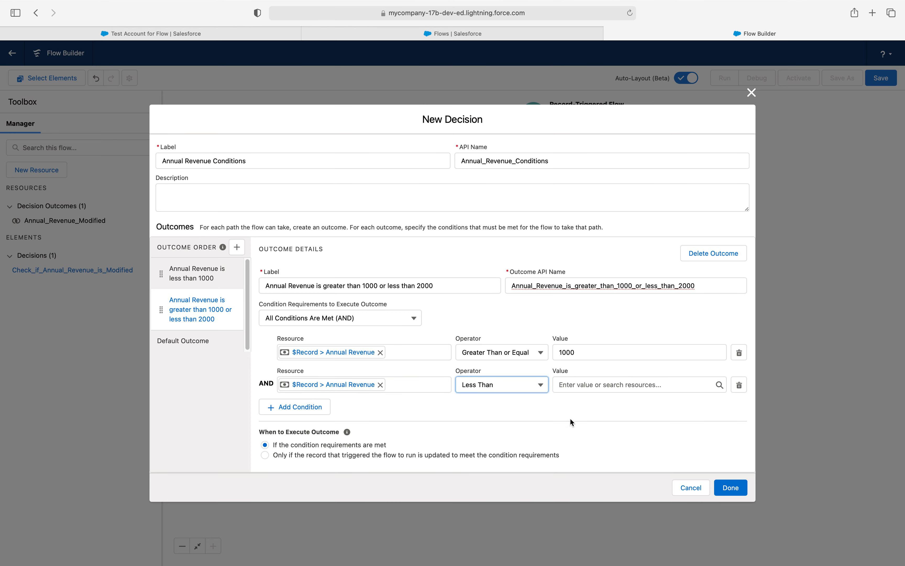
left_click(598, 385)
type("2000")
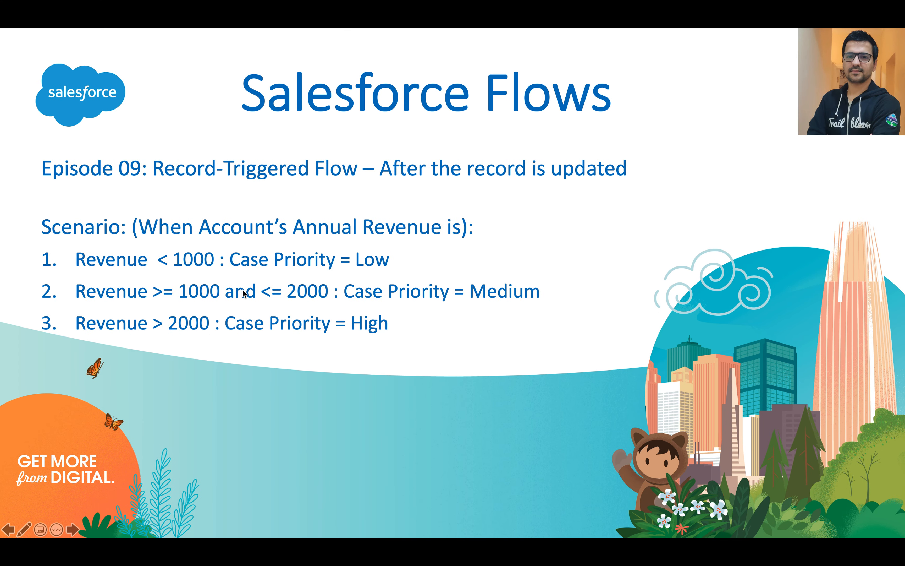
Check the revenue ranges on the scenario slide and set the 2000 condition's operator to Less Than or Equal.
key("ctrl+Left")
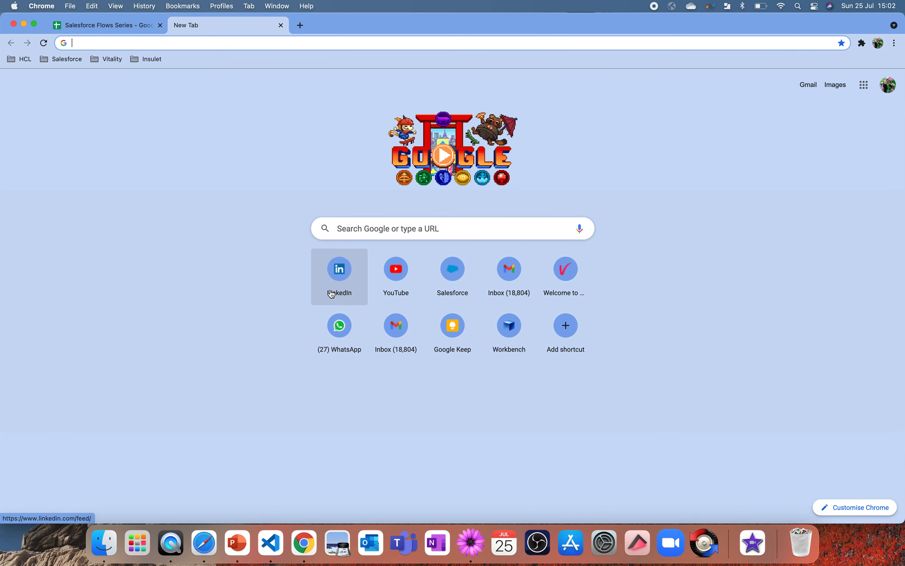
key("ctrl+Right")
key("ctrl+Right")
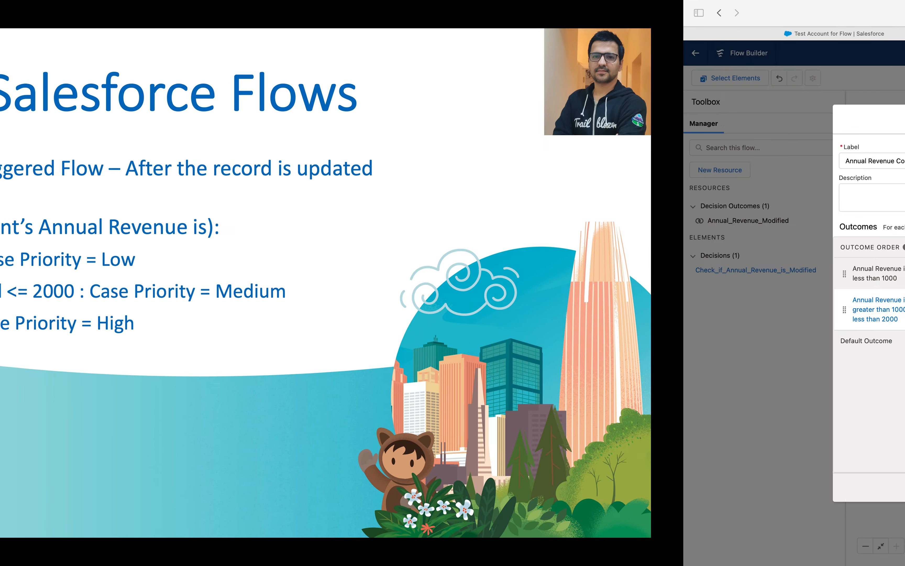
left_click(508, 385)
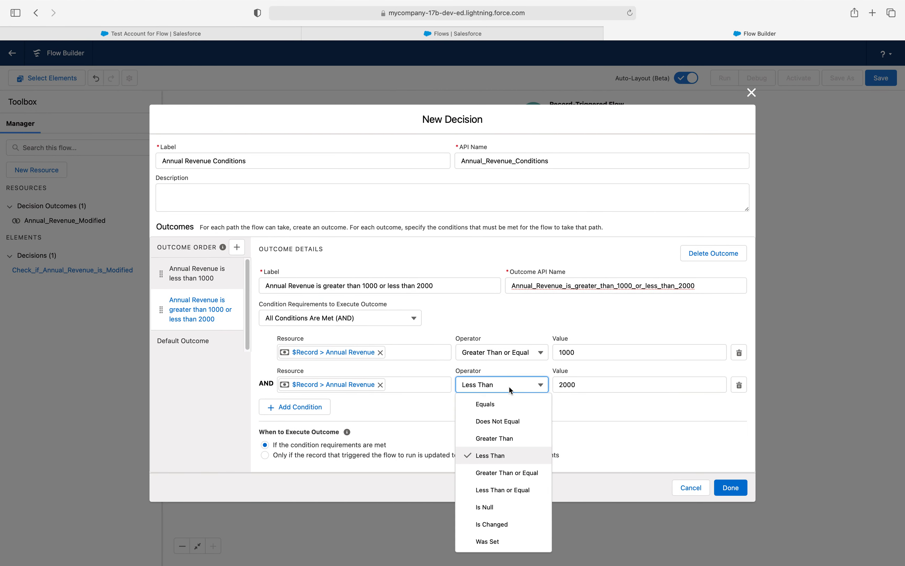
left_click(498, 486)
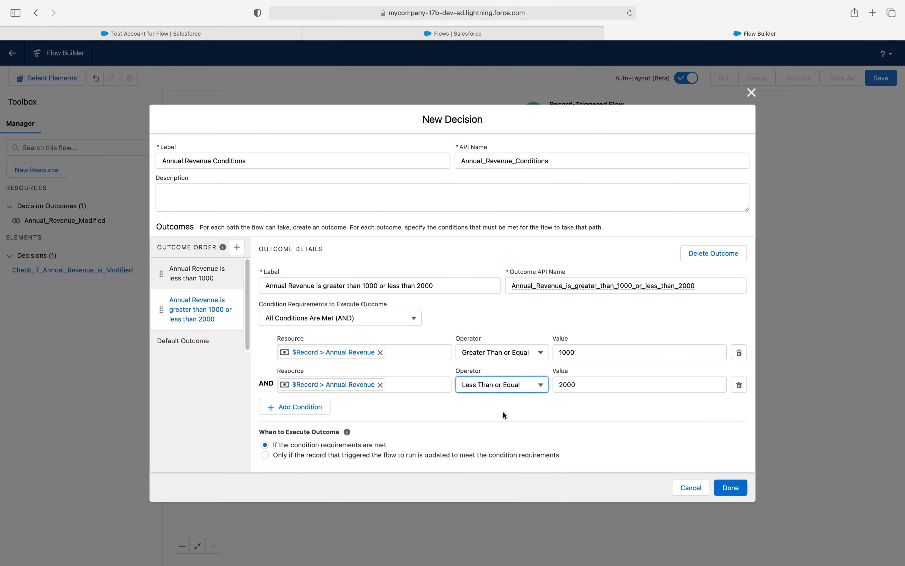
Add a third outcome to the decision labelled "Annual Revenue is greater than 2000".
left_click(236, 247)
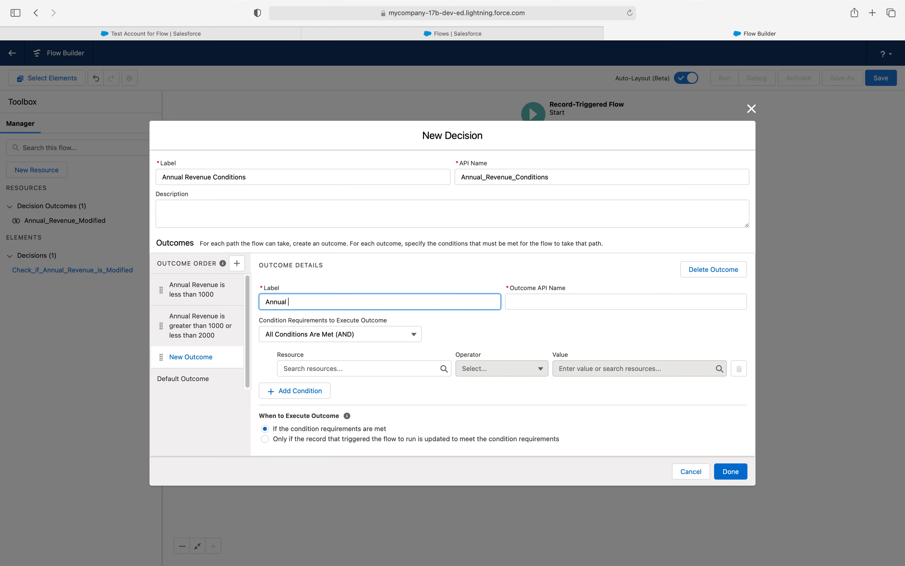
type("Annual Revenue is greater than 2000")
key("Tab")
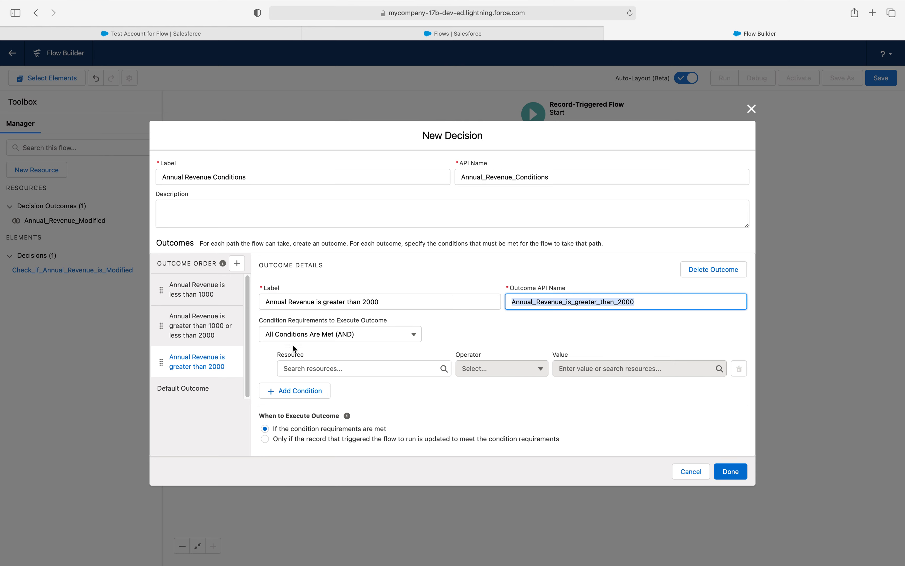
Define the third outcome's condition as $Record > Annual Revenue, Greater Than, 2000, and finish the decision.
left_click(295, 368)
left_click(299, 347)
type("an")
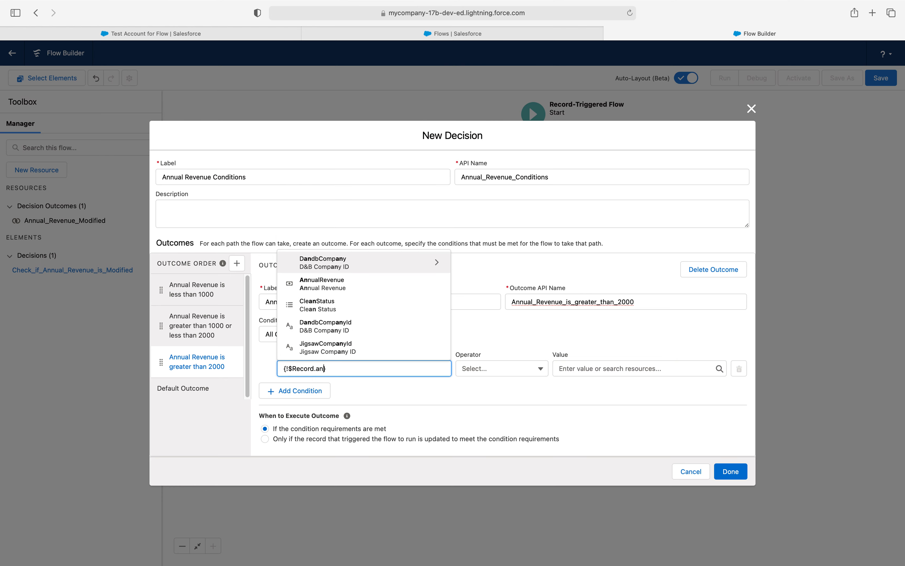
type("nual")
left_click(329, 349)
left_click(520, 369)
left_click(505, 427)
left_click(586, 371)
type("2000")
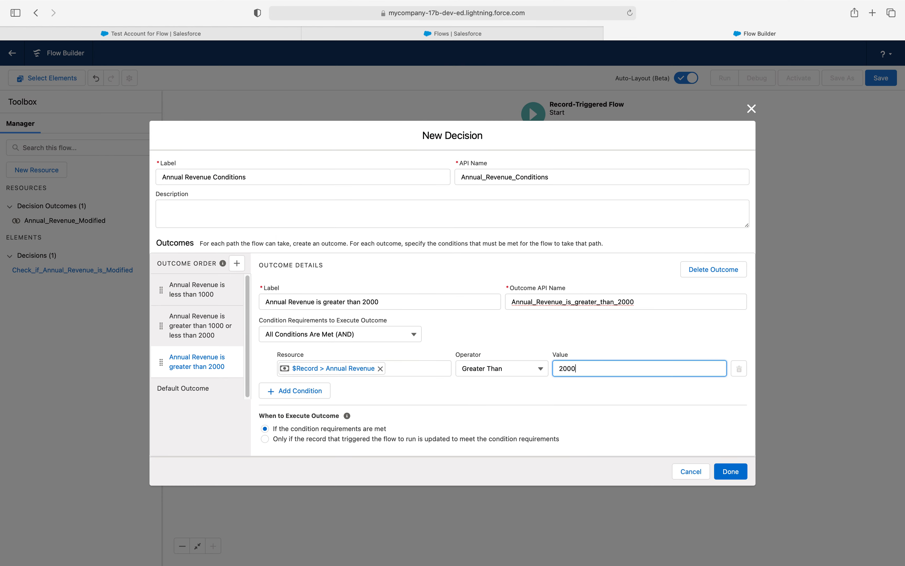
left_click(731, 471)
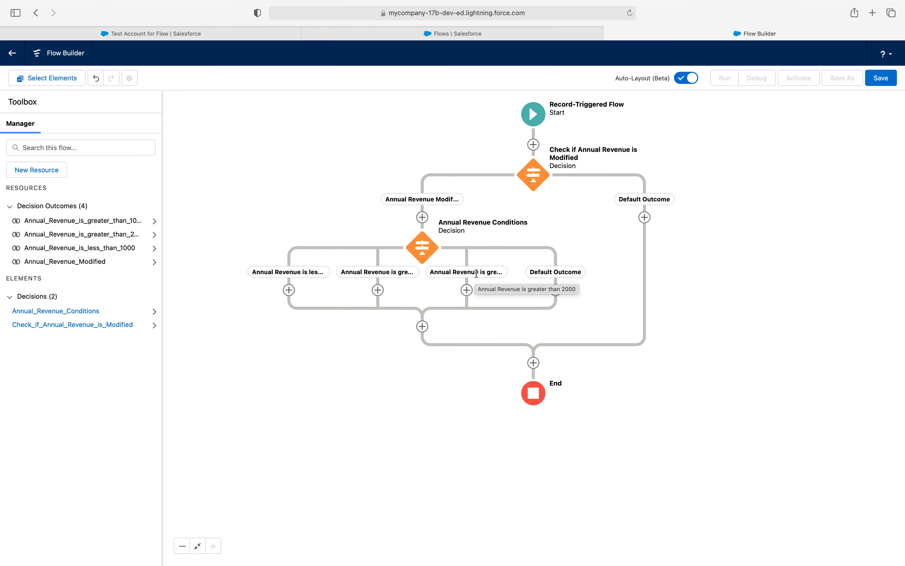
Add an assignment labelled "Assign Case Priority To Low" on the "Annual Revenue is less than 1000" path.
left_click(289, 290)
left_click(258, 397)
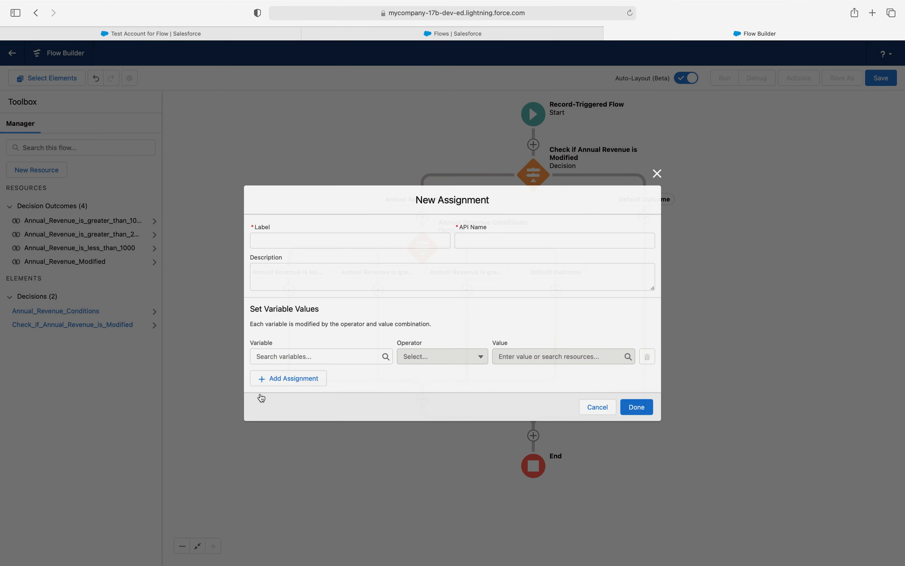
type("Assign Case Priori")
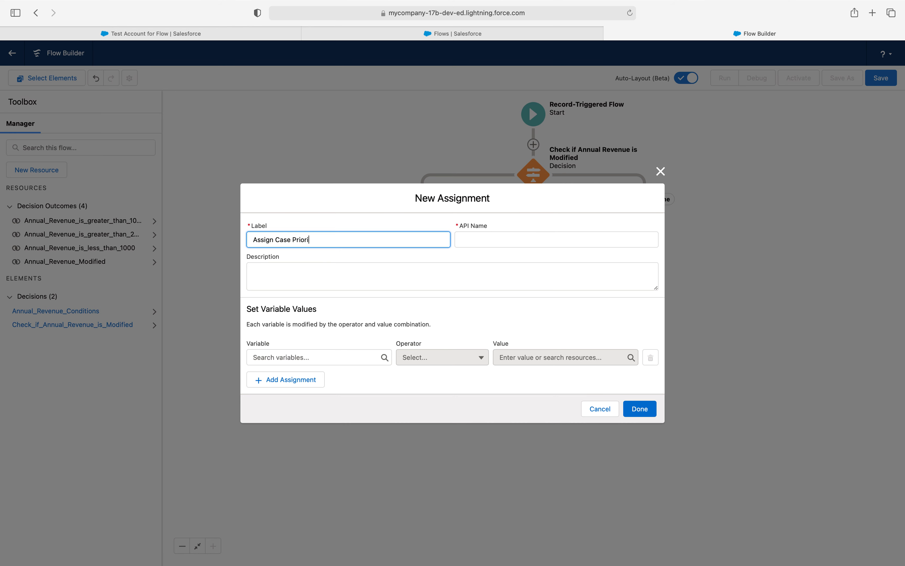
type("ty To Low")
Create a Text variable named CasePriority as the variable for this assignment.
left_click(294, 357)
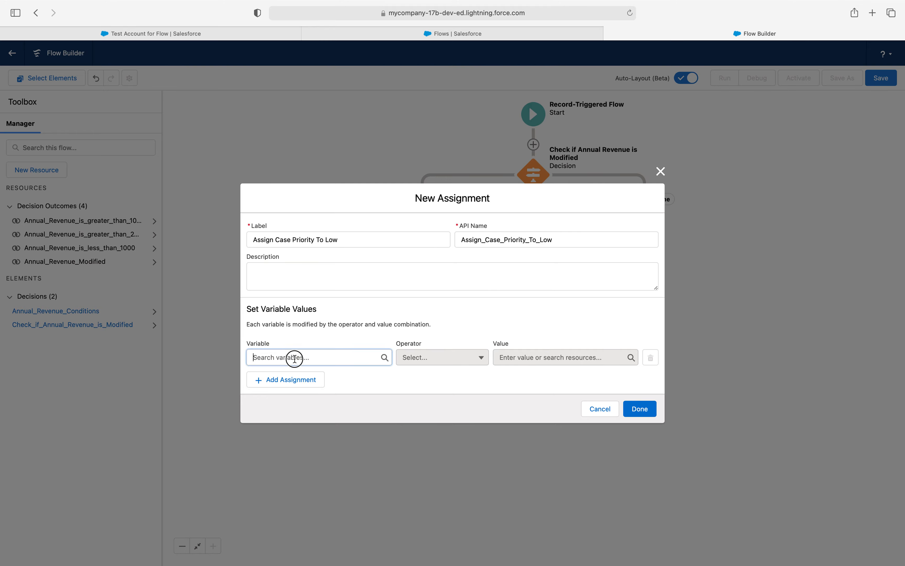
left_click(295, 376)
left_click(295, 272)
left_click(293, 288)
left_click(289, 290)
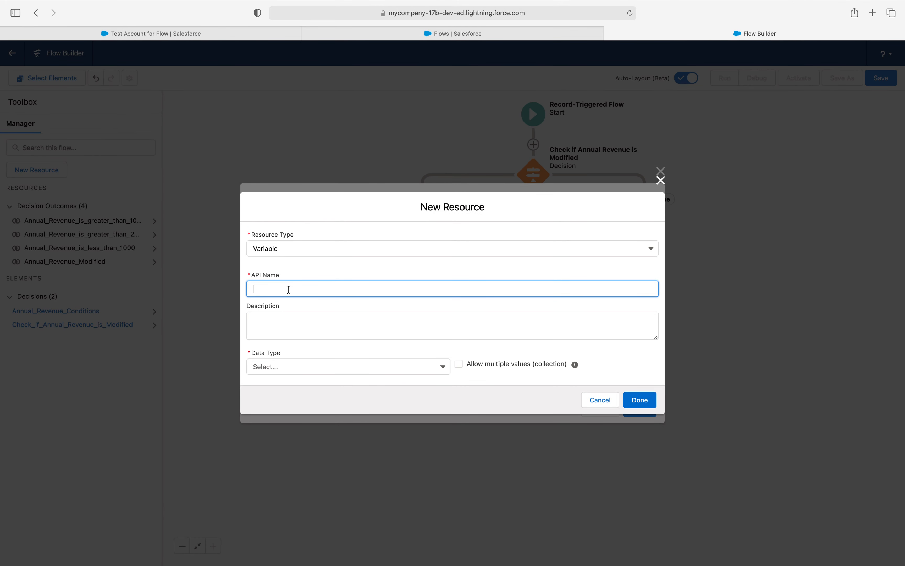
type("CasePriority")
key("Tab")
left_click(324, 372)
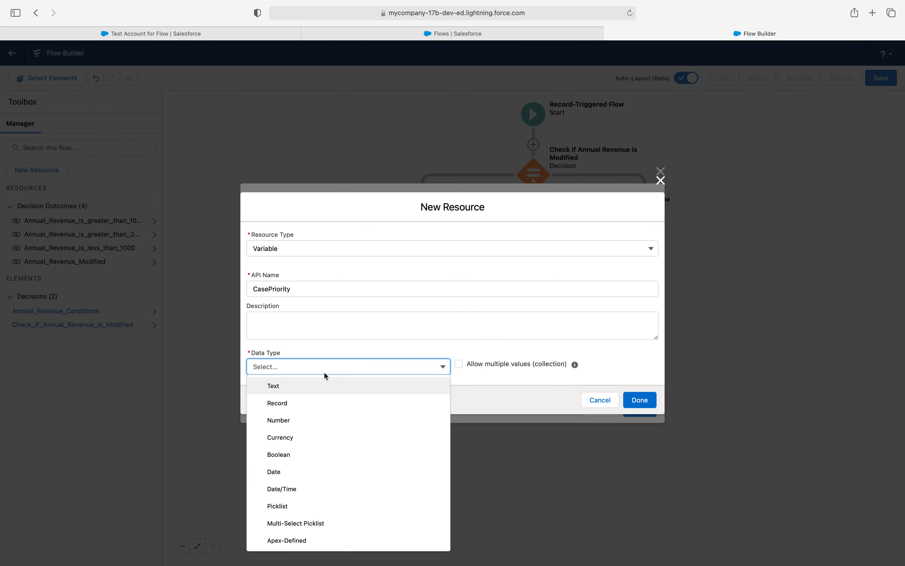
left_click(327, 384)
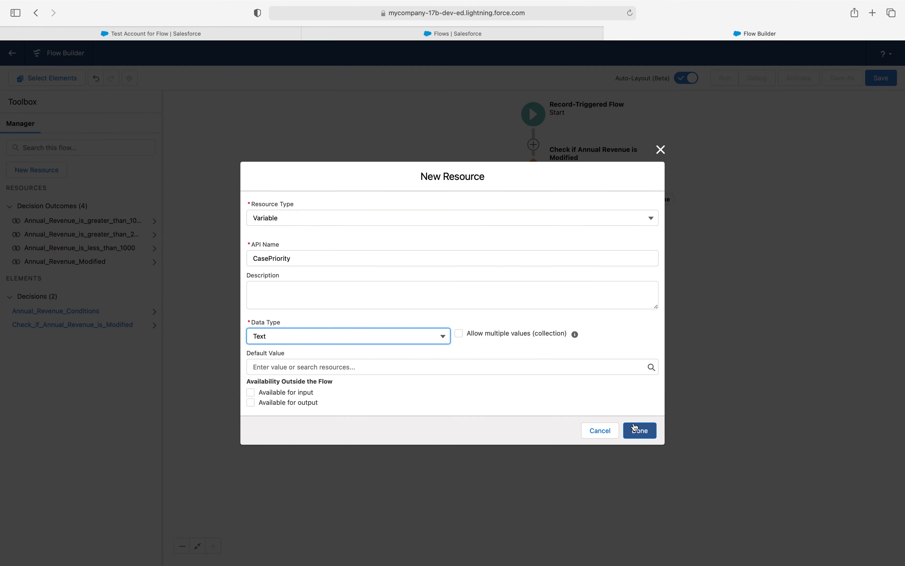
left_click(639, 431)
Set CasePriority equal to Low and finish the assignment.
left_click(546, 357)
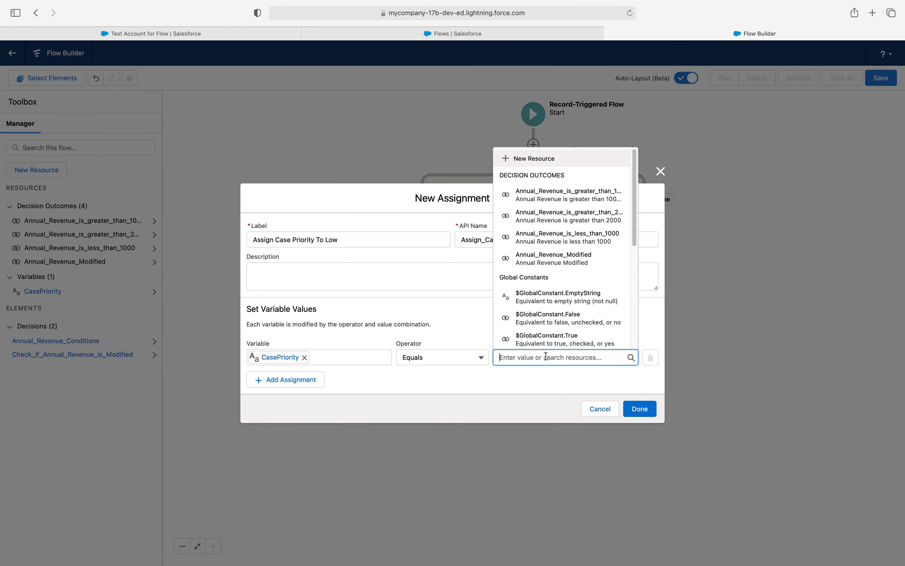
type("Low")
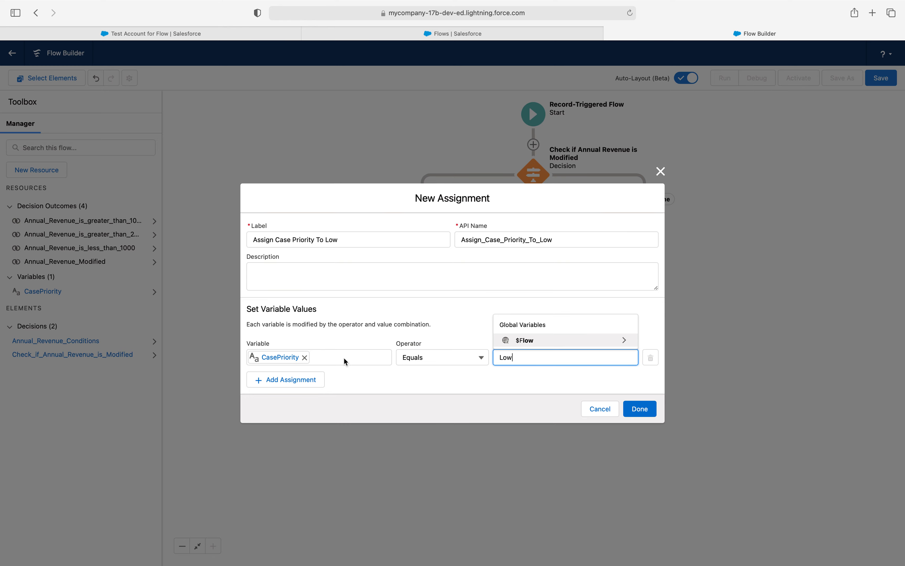
left_click(640, 409)
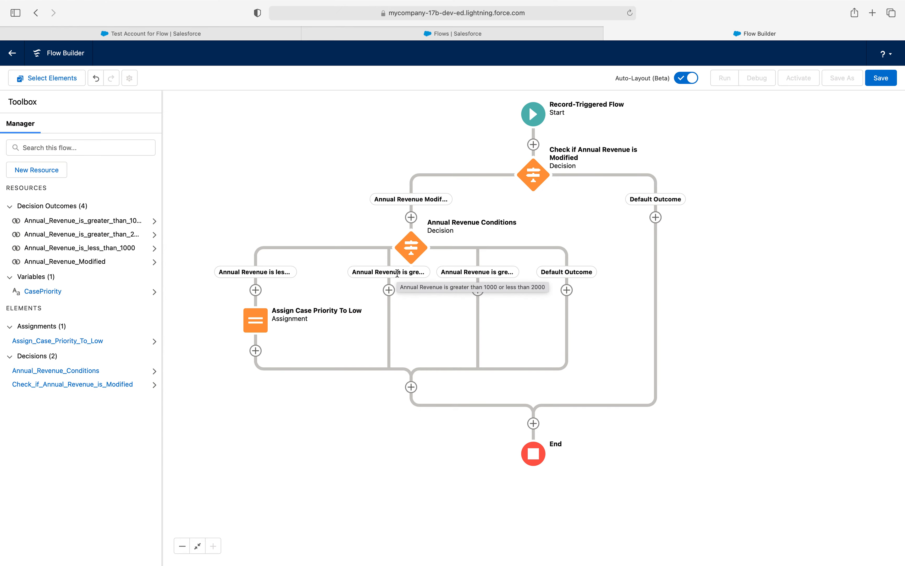
Add an assignment labelled "Assign Case Priority to Medium" on the "Annual Revenue is greater than 1000 or less than 2000" path.
left_click(389, 290)
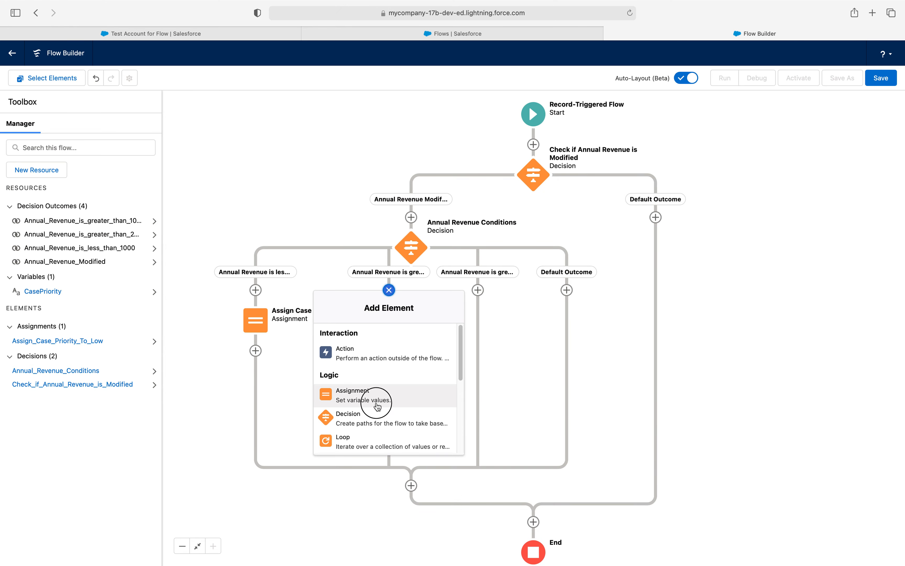
left_click(375, 397)
type("As")
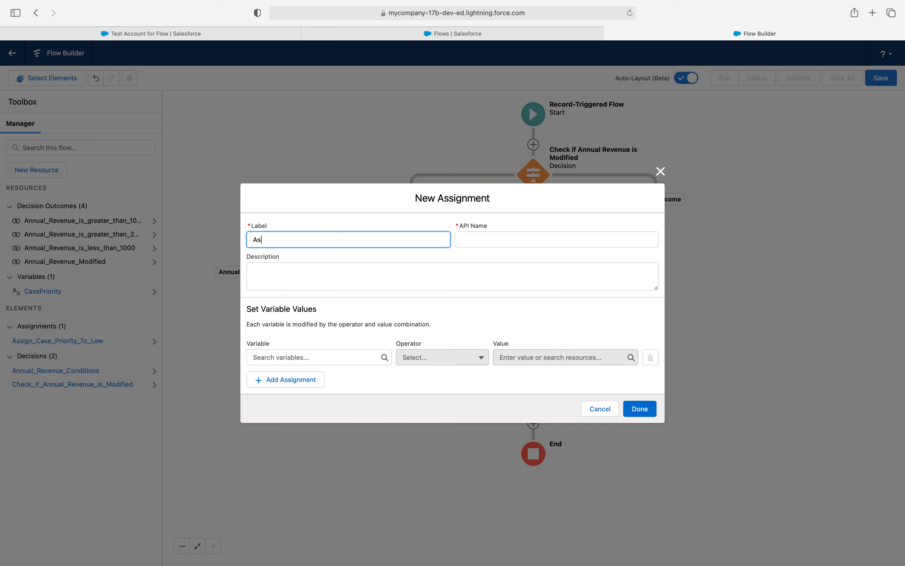
type("sign Case Priroity to Medium")
key("Tab")
Set the CasePriority variable equal to Medium in the new assignment and finish it.
left_click(299, 357)
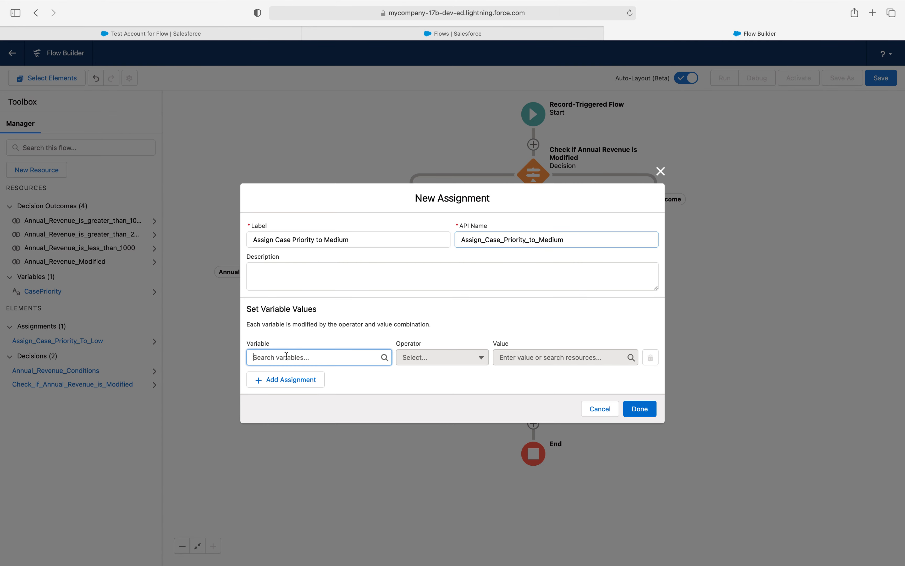
left_click(296, 410)
left_click(543, 356)
type("Medium")
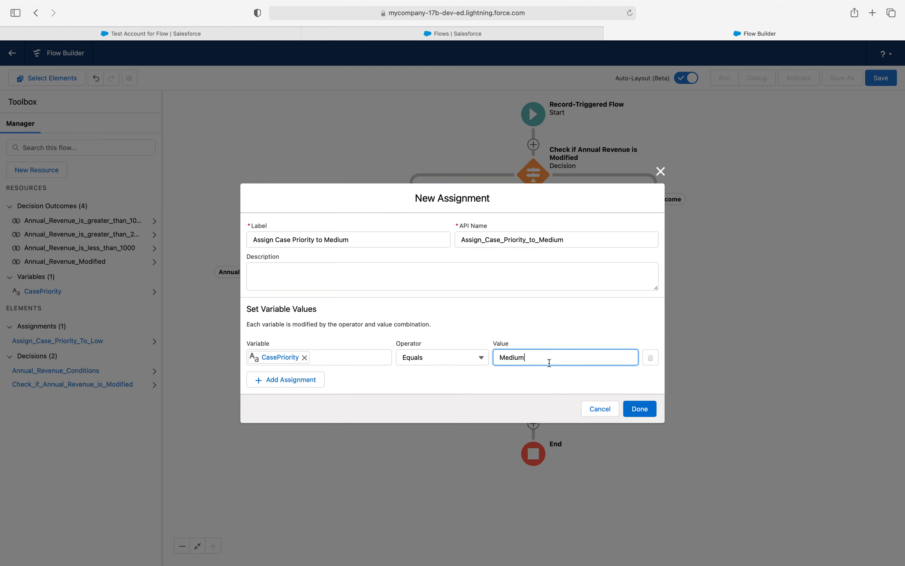
left_click(640, 408)
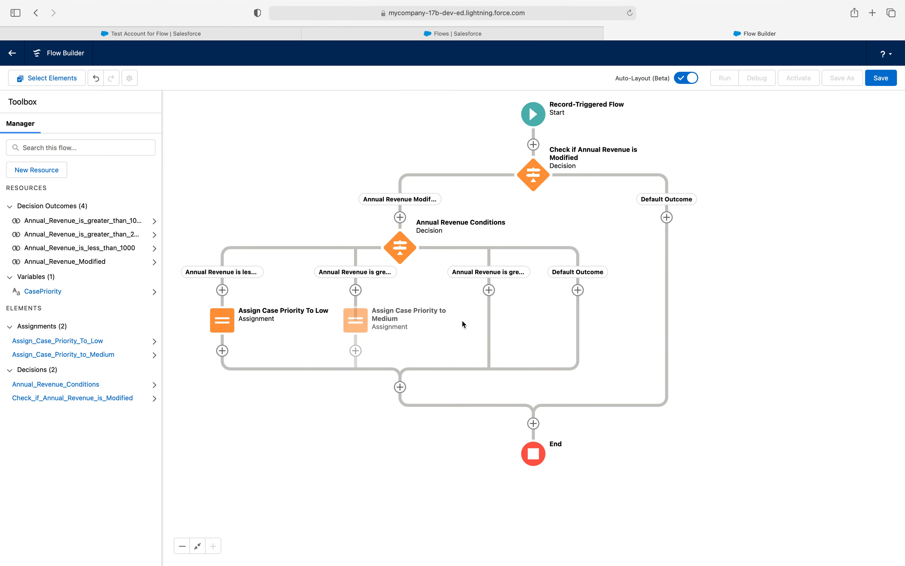
Add an assignment labelled "Assign Case Priority to High" on the third outcome path of the Annual Revenue Conditions decision.
left_click(489, 290)
key("Escape")
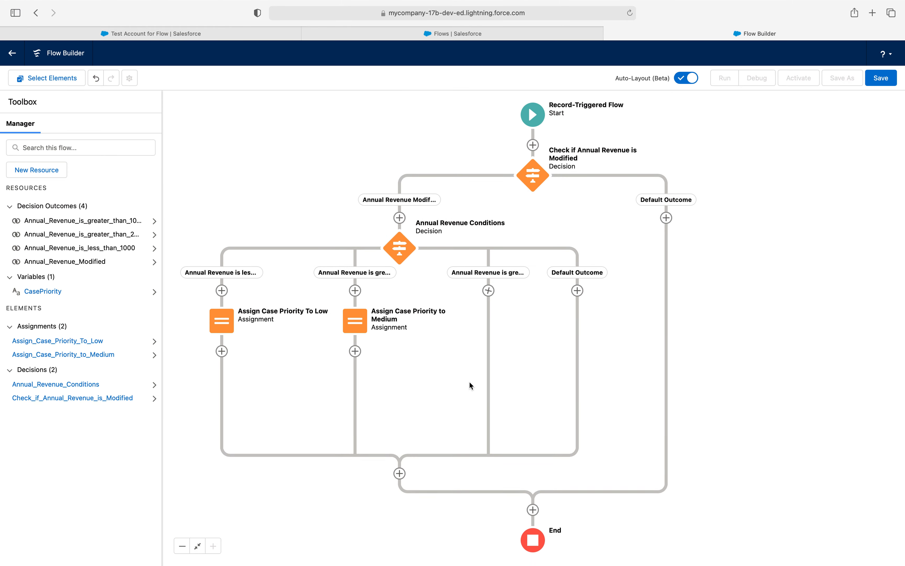
left_click(489, 291)
left_click(467, 395)
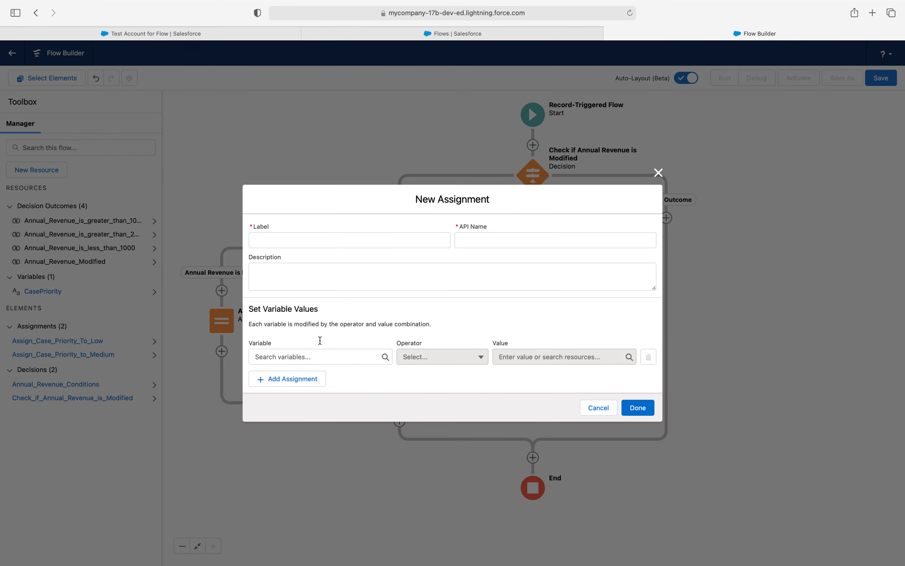
left_click(282, 232)
type("Assign ")
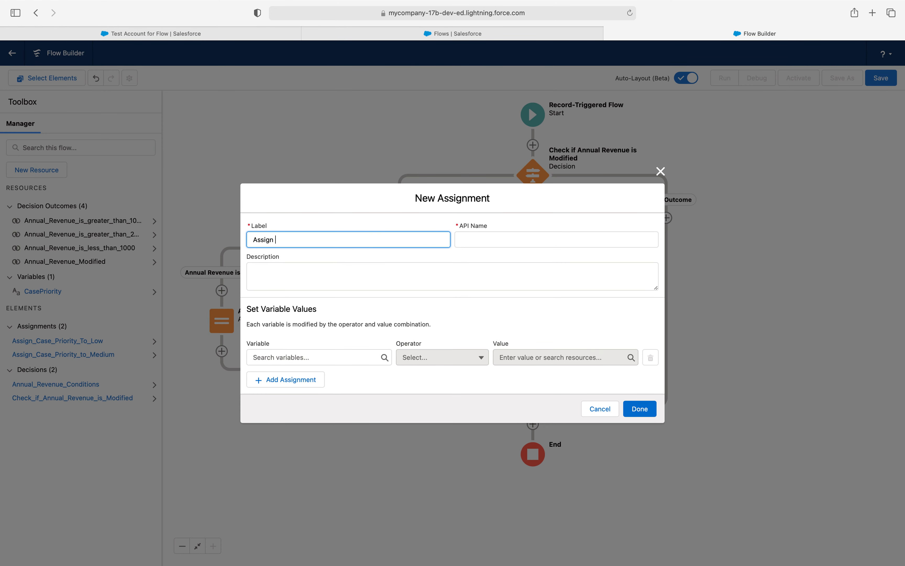
type("Case Priority to High")
key("Tab")
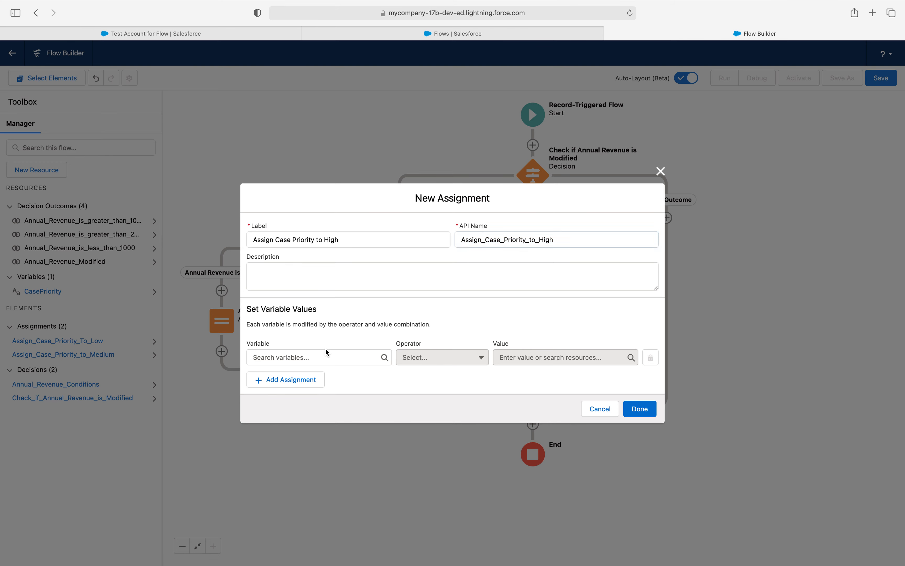
Set the CasePriority variable equal to High in the new assignment and finish it.
left_click(326, 352)
left_click(310, 415)
left_click(512, 354)
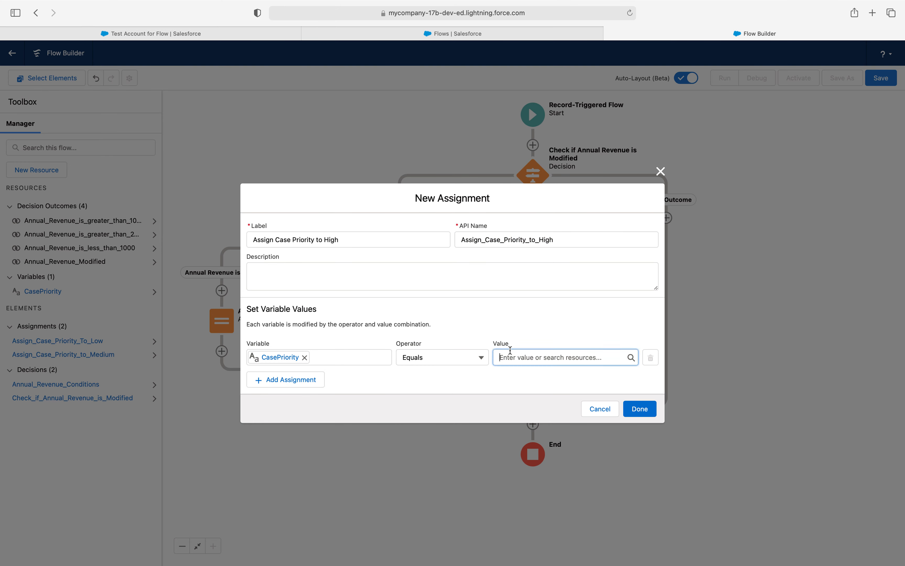
type("High")
left_click(640, 408)
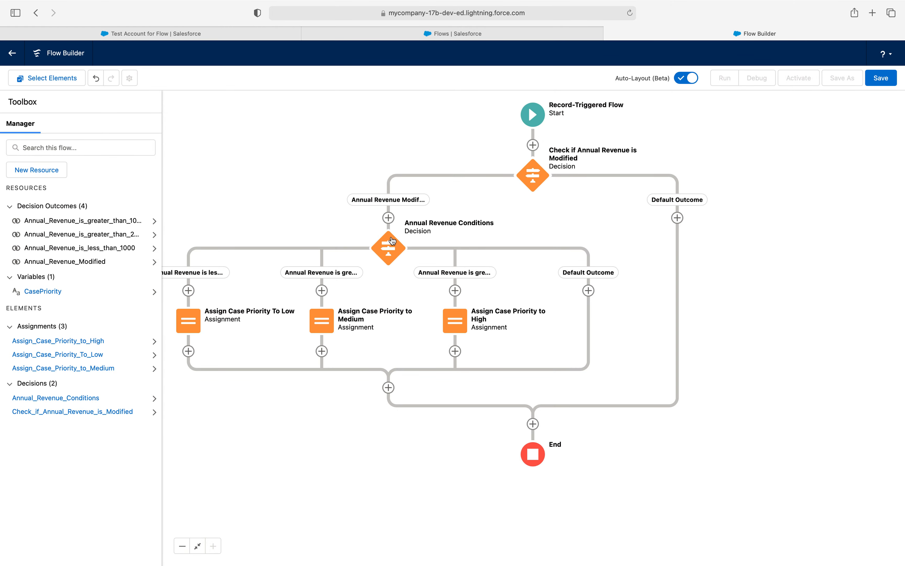
Add an Update Records element labelled "Update Case Records" where the Annual Revenue Conditions paths merge.
left_click(388, 387)
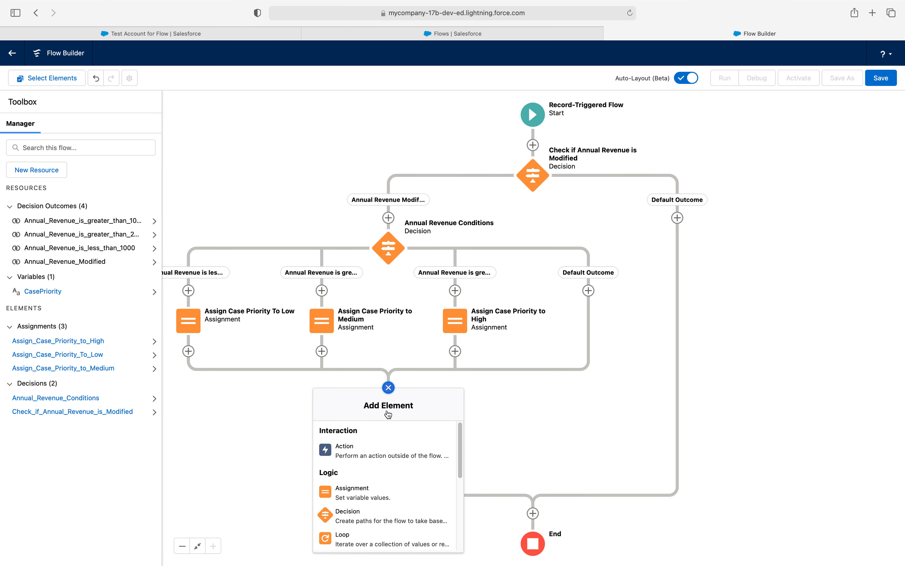
scroll(380, 468, "down", 3)
scroll(380, 468, "down", 3)
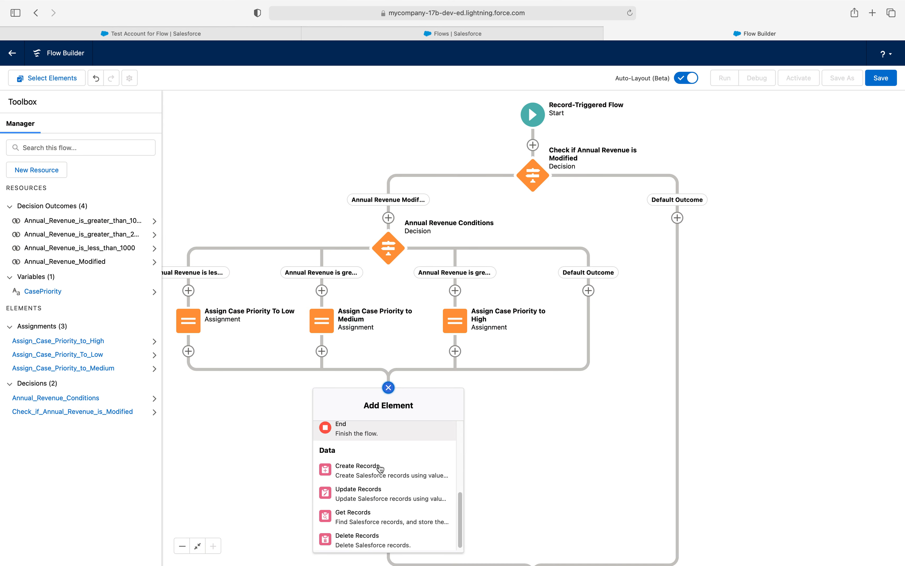
left_click(357, 494)
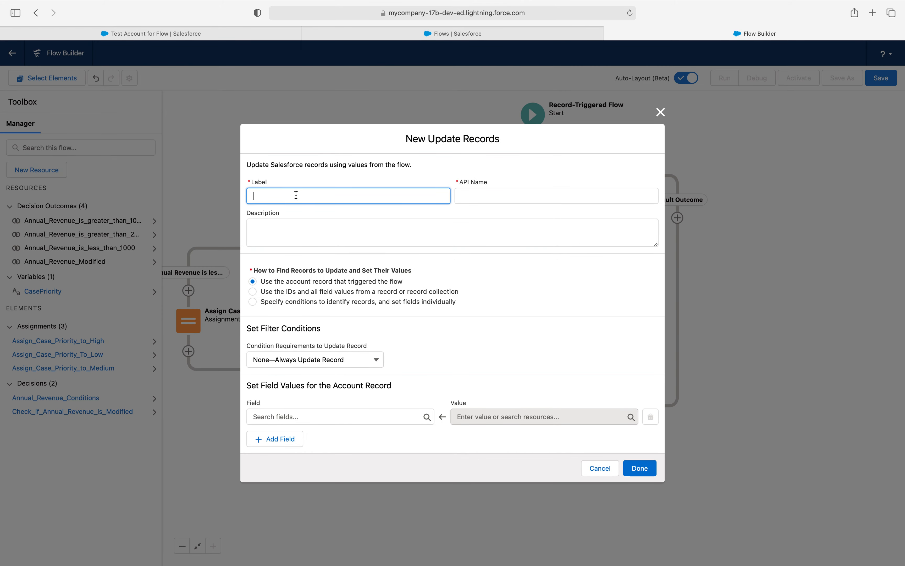
type("Update Case Records")
Have the element specify conditions to identify records and set fields individually, with Case as the object to update.
left_click_drag(257, 270, 386, 270)
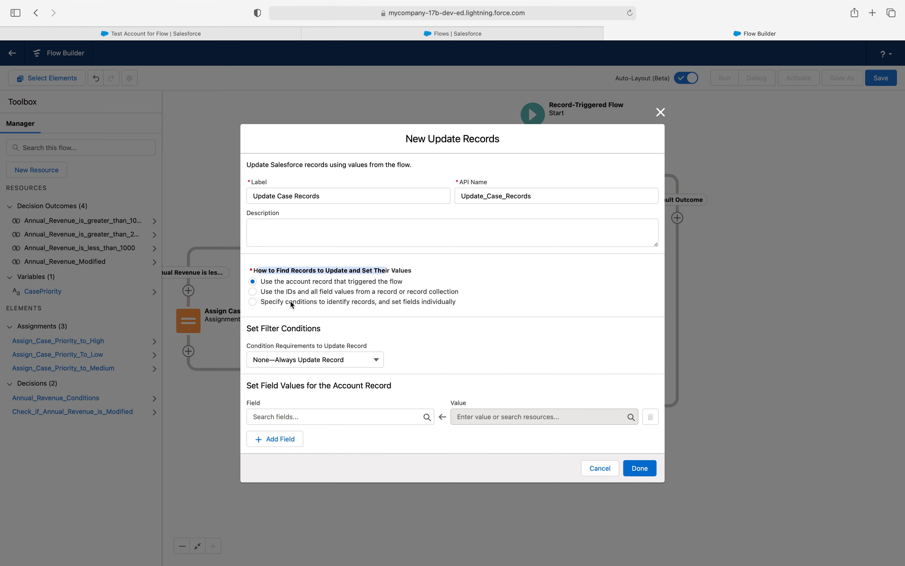
left_click(273, 302)
left_click(273, 399)
type("case")
left_click(299, 233)
Filter the Case records where AccountId equals the triggering record's Account ID, {!$Record.Id}.
left_click(352, 390)
left_click(352, 390)
type("Acc")
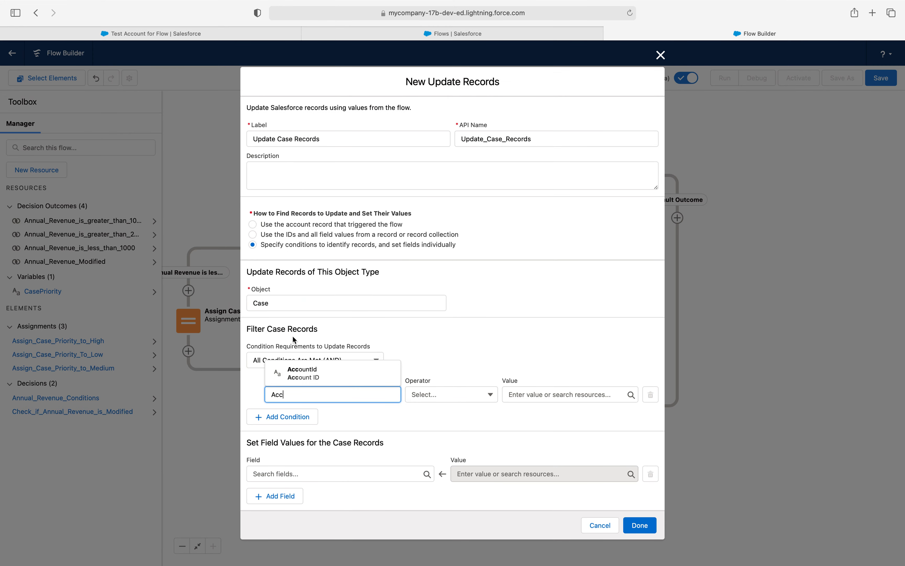
left_click(321, 380)
left_click(541, 394)
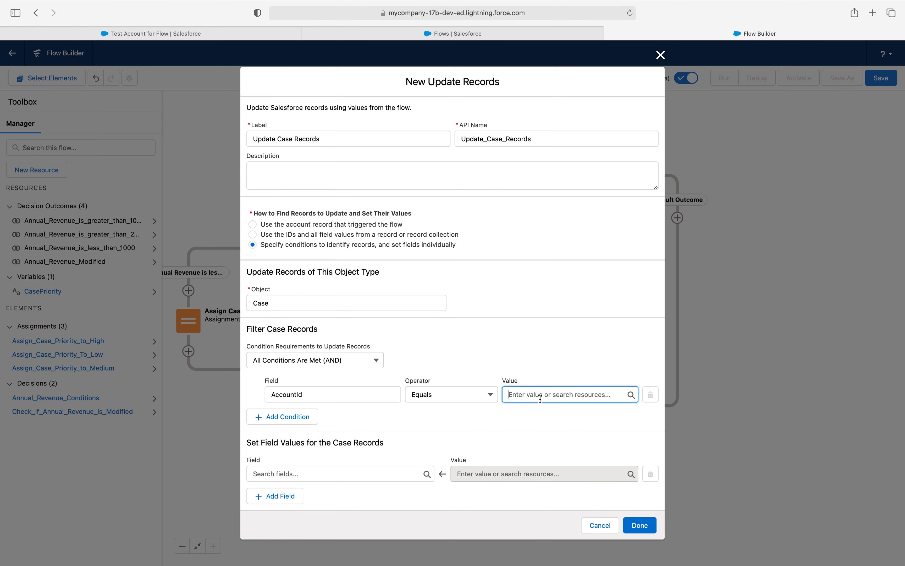
scroll(543, 329, "down", 5)
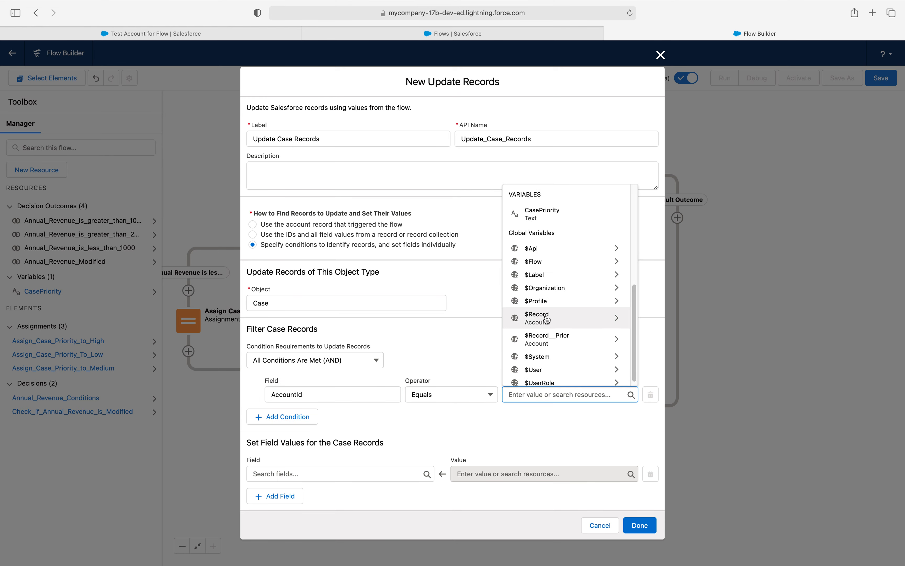
left_click(542, 319)
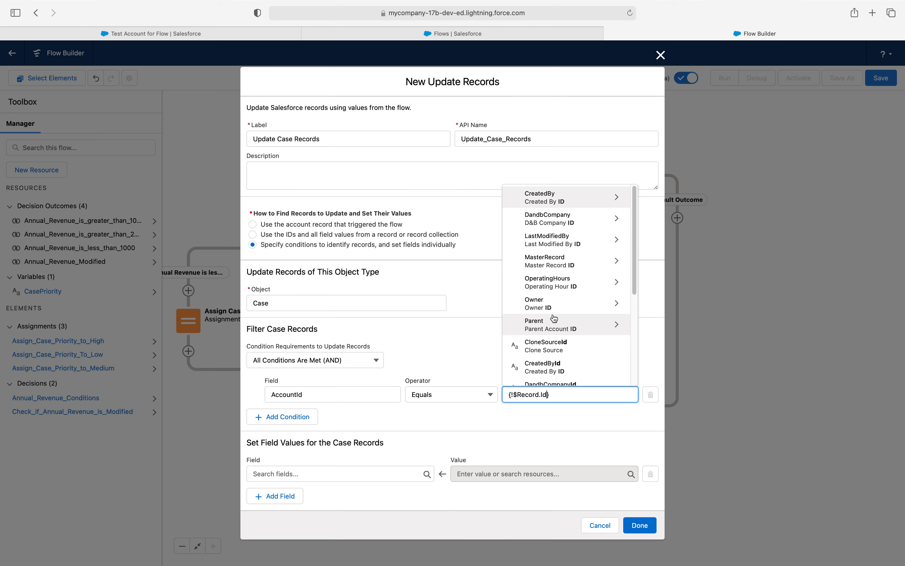
scroll(554, 322, "down", 5)
left_click(542, 249)
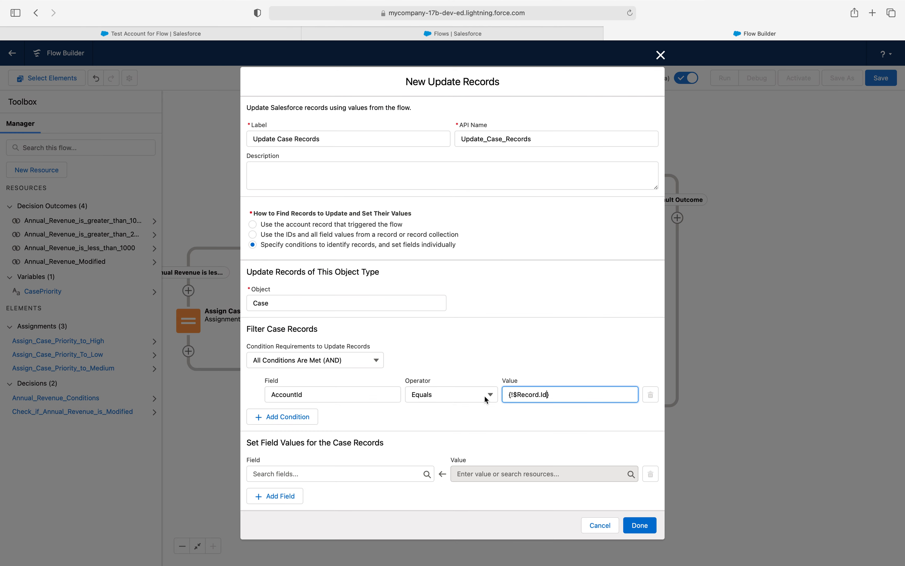
Set the Case Priority field to the CasePriority variable and finish the Update Records element.
left_click(268, 474)
type("Prior")
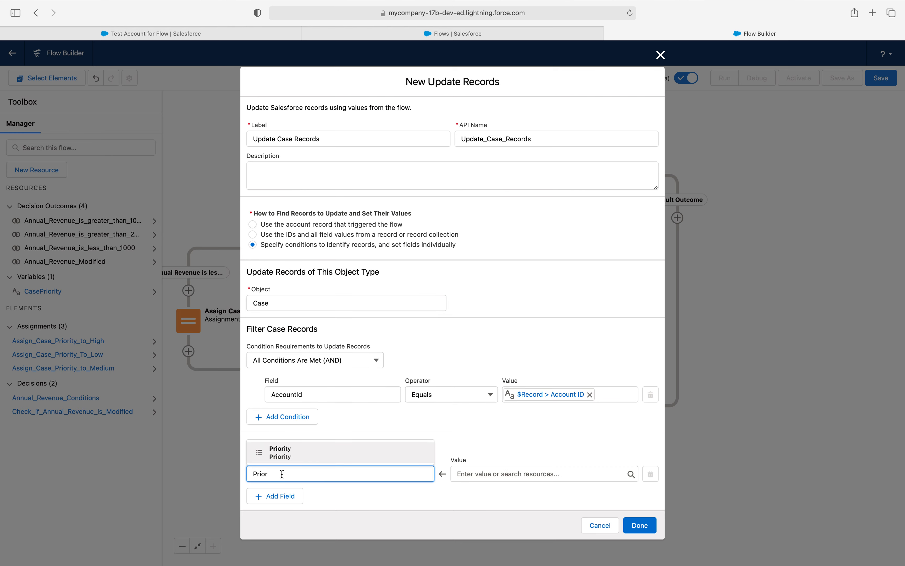
left_click(303, 455)
left_click(509, 474)
scroll(501, 442, "down", 10)
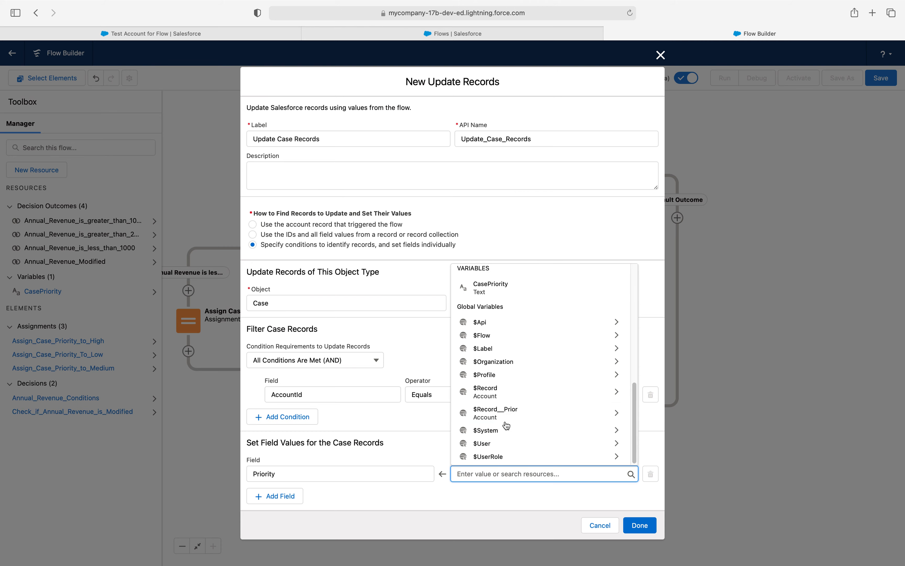
left_click(490, 287)
left_click(640, 526)
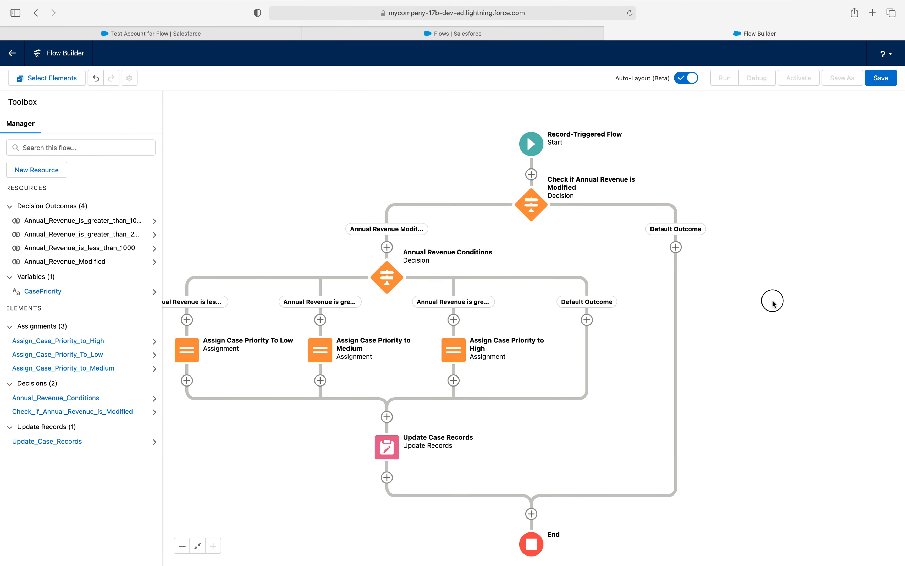
Save the flow with the label "After Save - Update Case Priorities based on Annual Revenue" and activate it.
left_click(890, 78)
left_click(356, 275)
type("After Save - UPda")
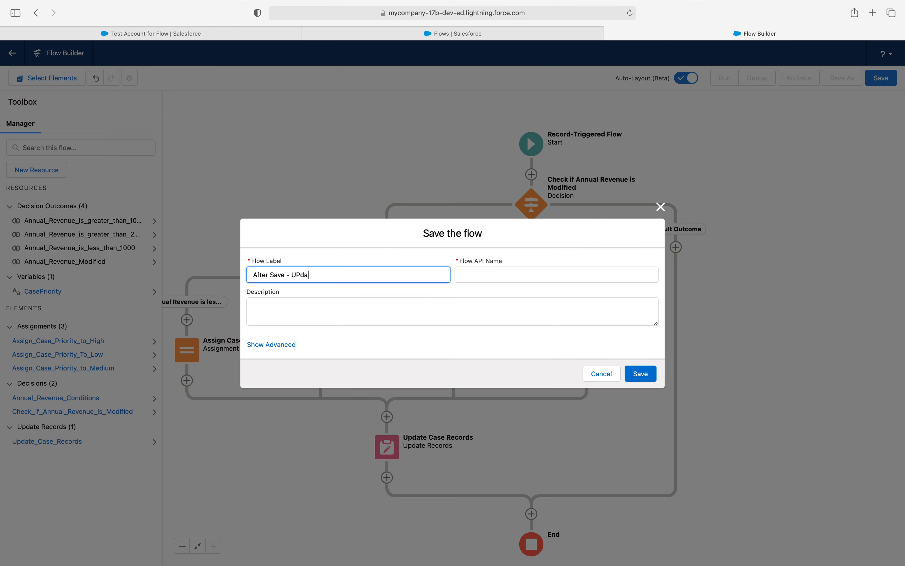
key("BackSpace")
key("BackSpace")
type("ed on")
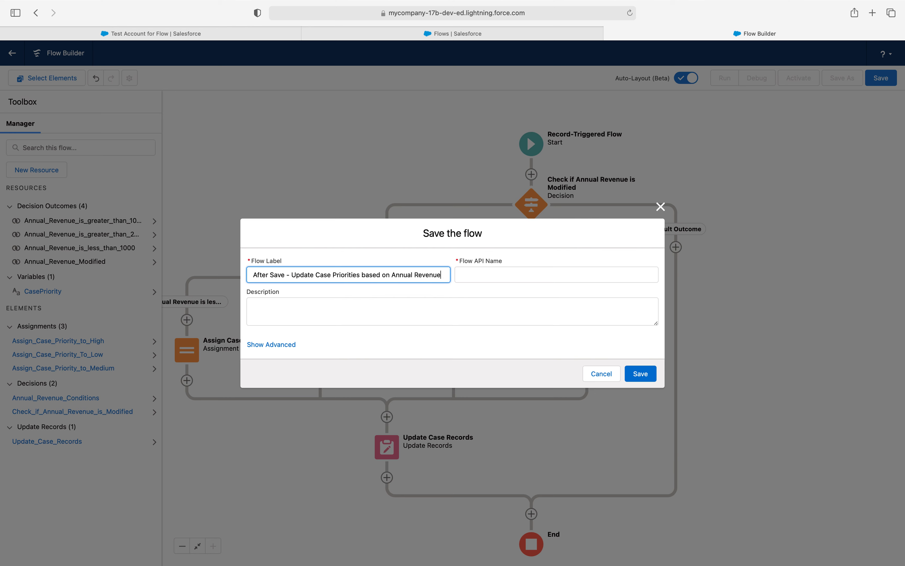
type(" Annual Revenue")
key("Tab")
left_click(640, 373)
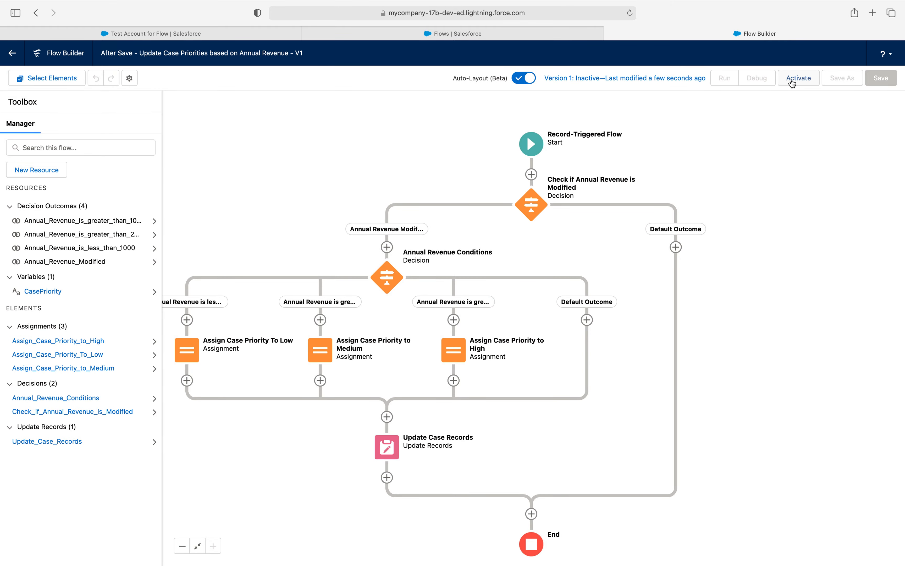
left_click(791, 81)
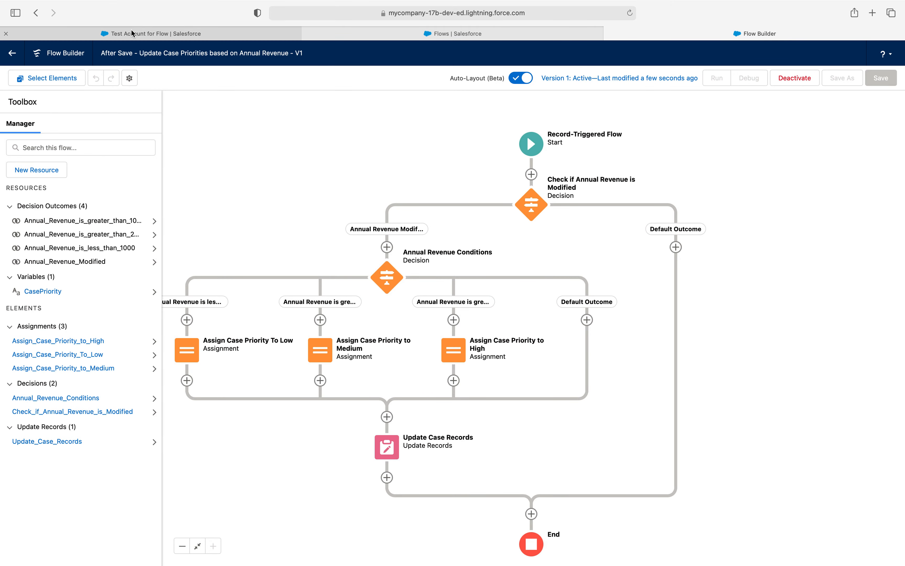
Reopen the Test Account for Flow record from the accounts list and view its related cases and details.
left_click(138, 33)
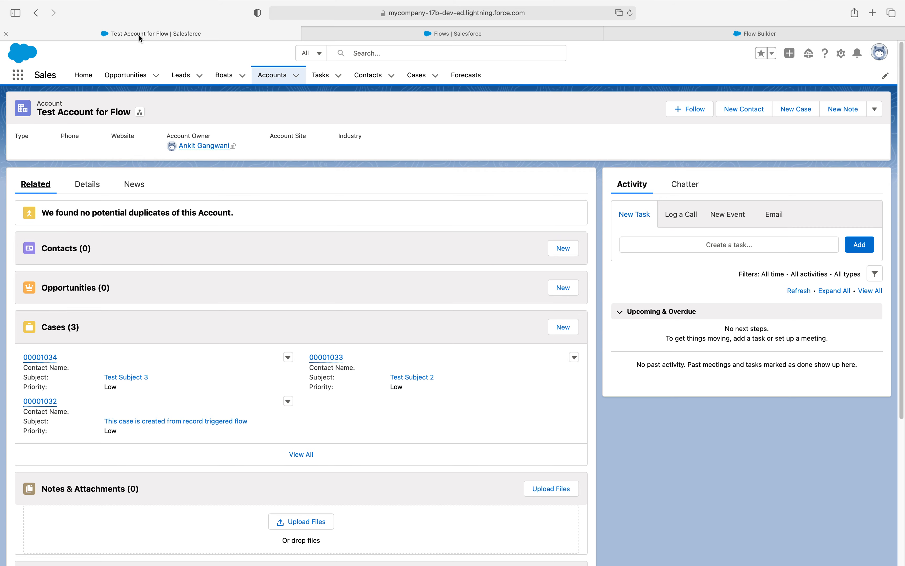
left_click(266, 81)
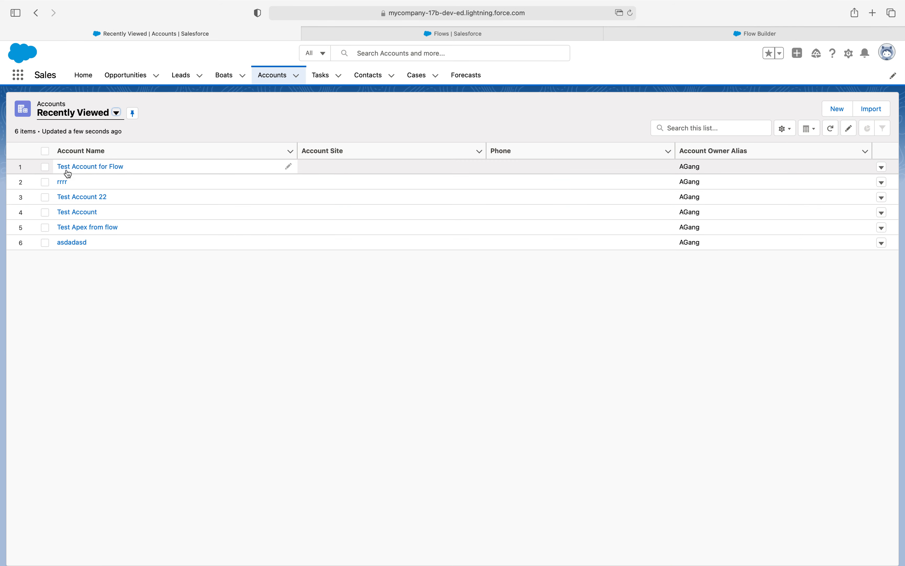
left_click(88, 167)
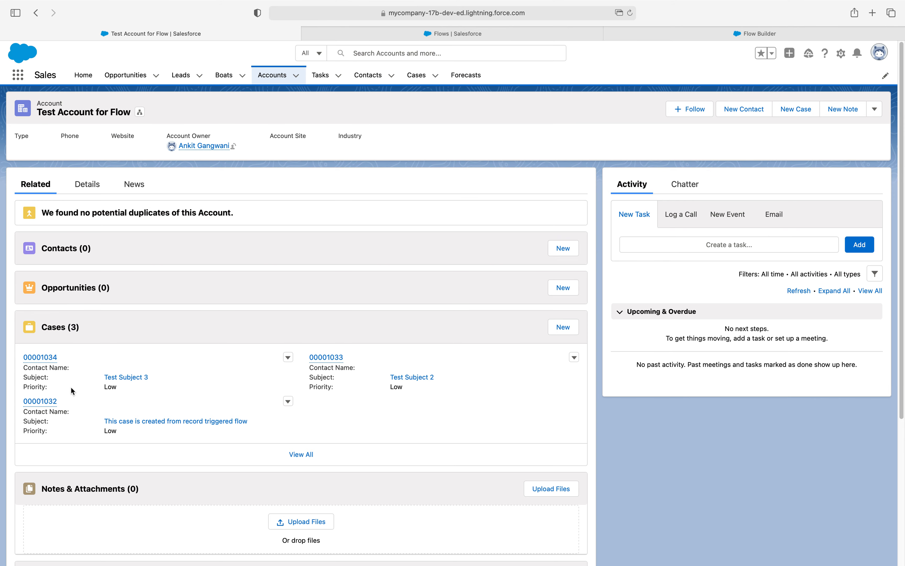
left_click(91, 189)
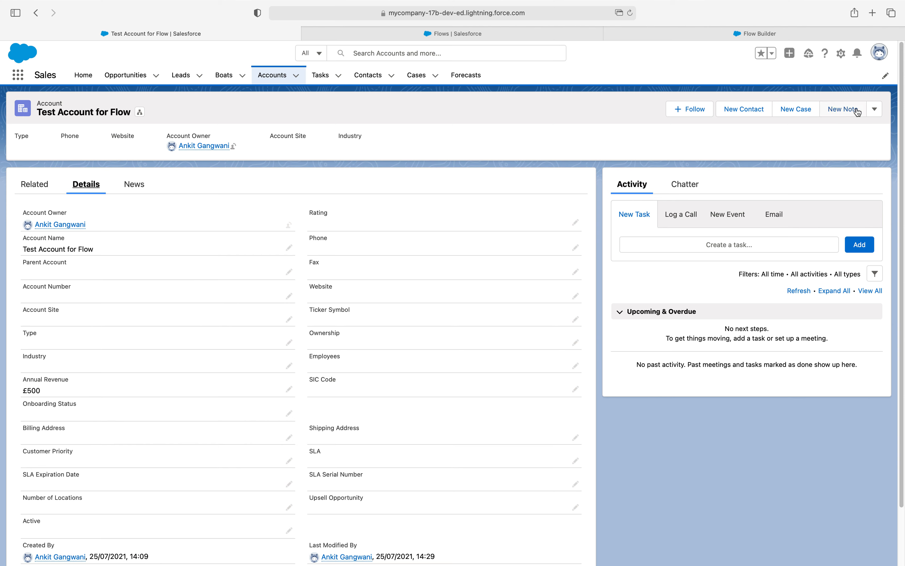
Edit the test account to set Annual Revenue to 50000 and save the record.
left_click(875, 111)
left_click(817, 216)
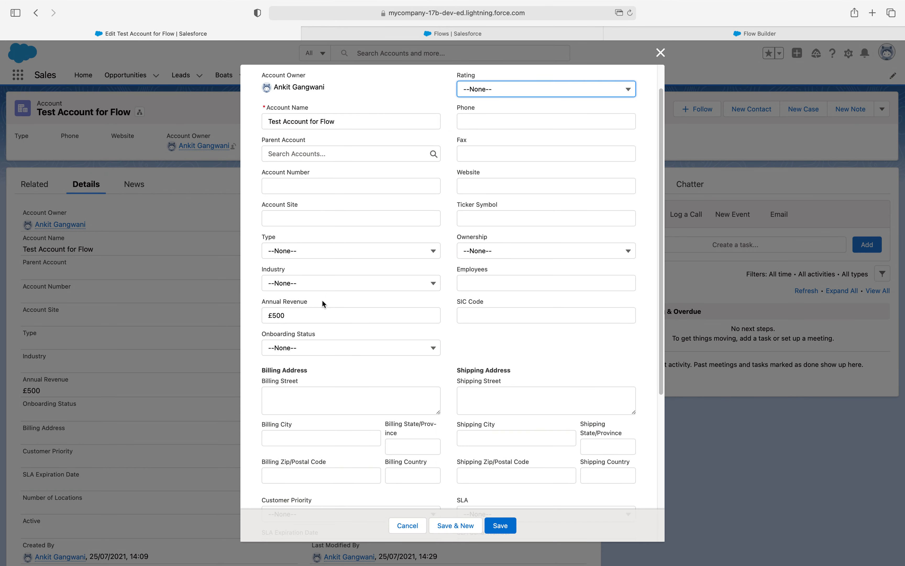
left_click(266, 319)
type("00")
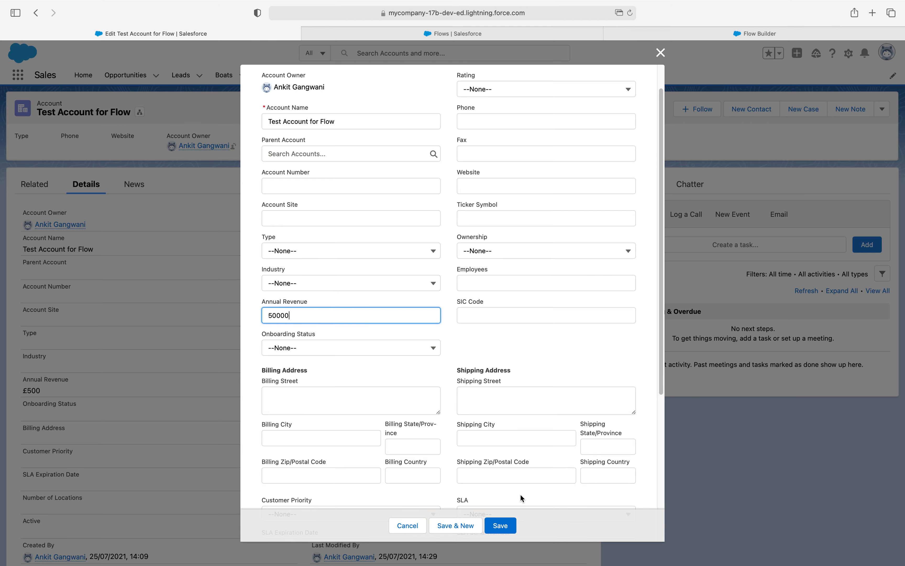
left_click(496, 528)
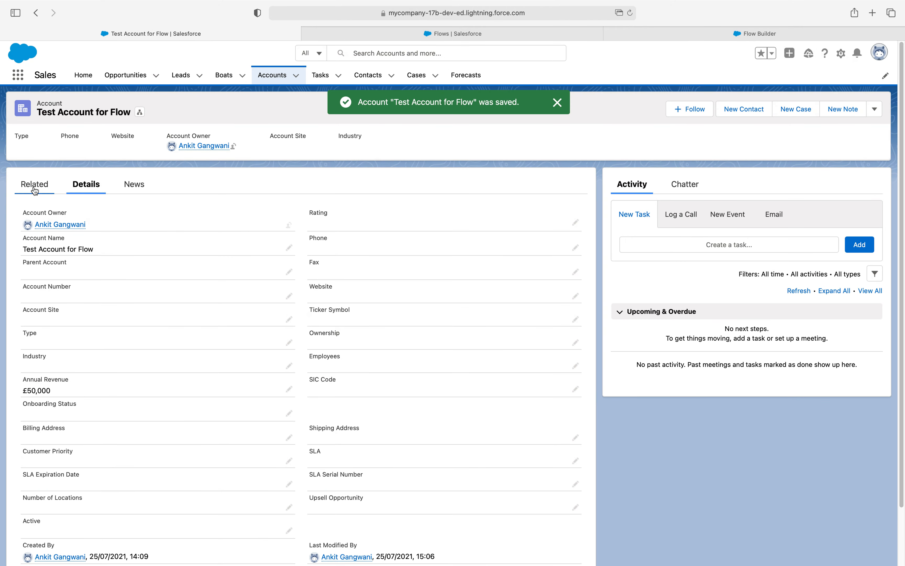
Check the Priority of the test account's related cases after the 50000 revenue update.
left_click(35, 187)
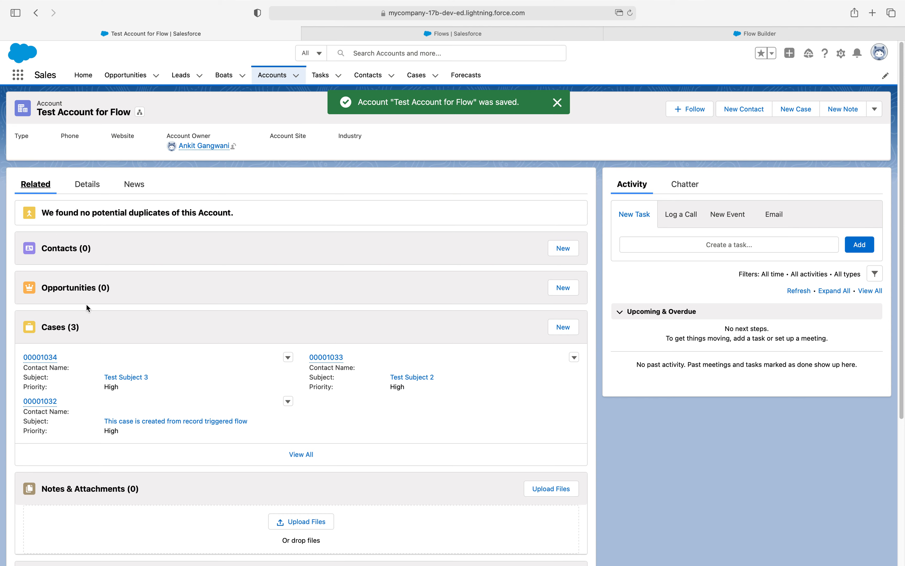
left_click_drag(104, 387, 149, 434)
left_click(149, 434)
Edit the test account again to set Annual Revenue to 1500 and save the record.
left_click(877, 109)
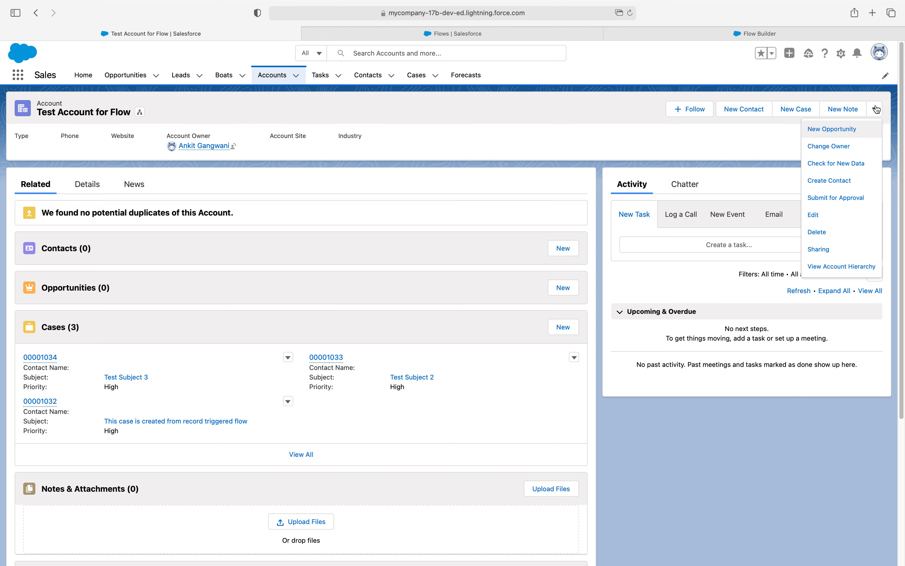
left_click(816, 215)
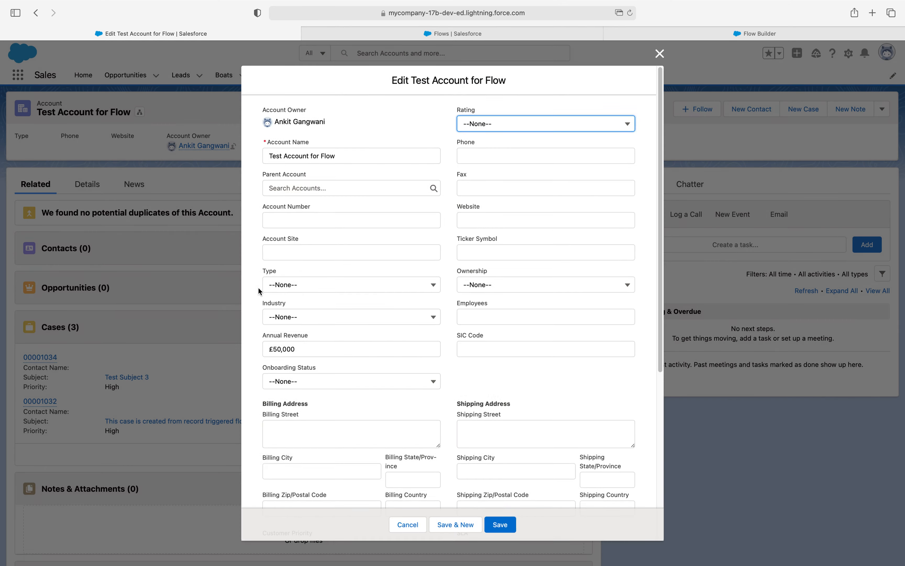
left_click_drag(283, 349, 265, 351)
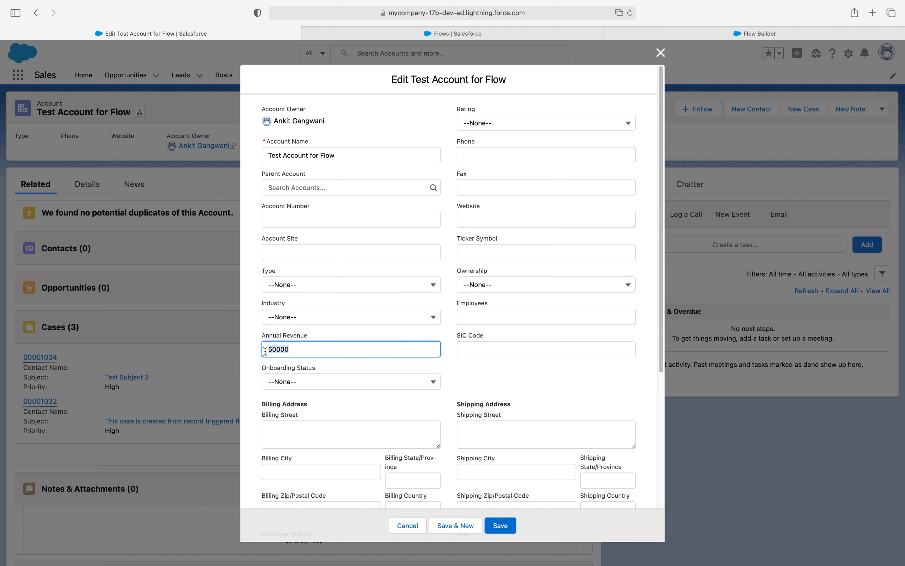
type("15")
left_click(509, 526)
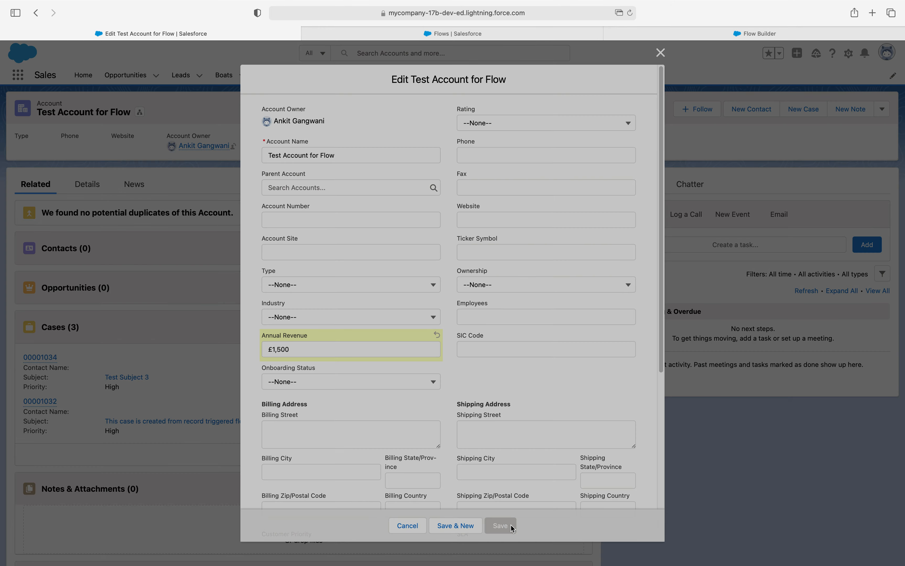